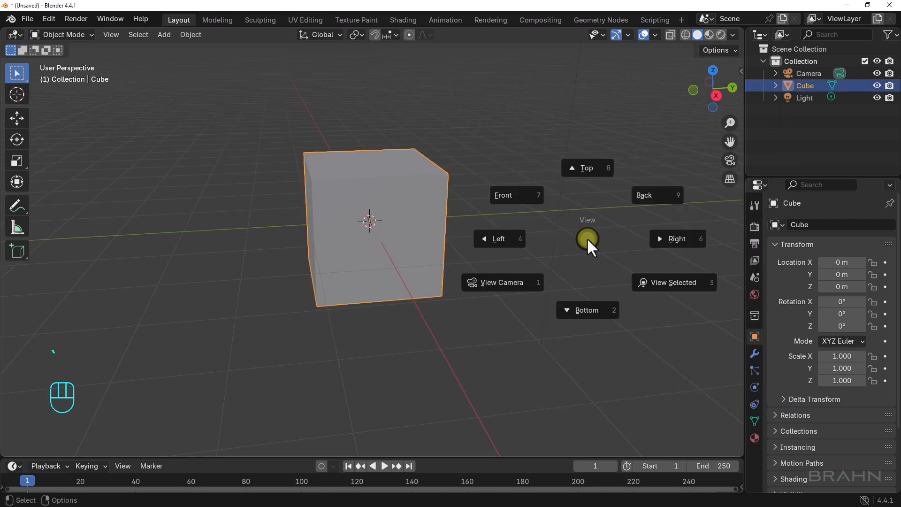
- Frame the selected cube, orbit around it, and inspect it from the top orthographic view
{"action": "left_click", "coordinate": [669, 284]}
{"action": "scroll", "coordinate": [557, 270], "scroll_direction": "down", "scroll_amount": 4}
{"action": "middle_click_drag", "start_coordinate": [402, 294], "coordinate": [411, 275], "text": "alt"}
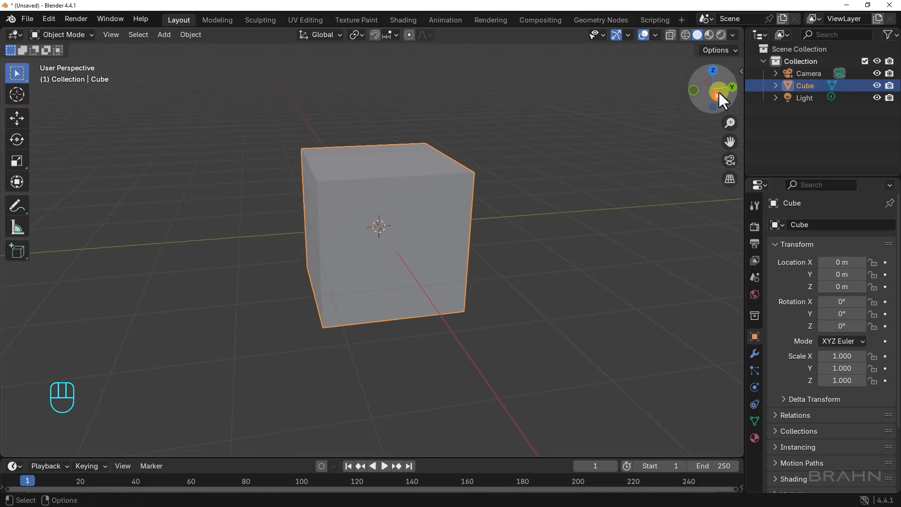
{"action": "left_click_drag", "start_coordinate": [705, 94], "coordinate": [635, 110]}
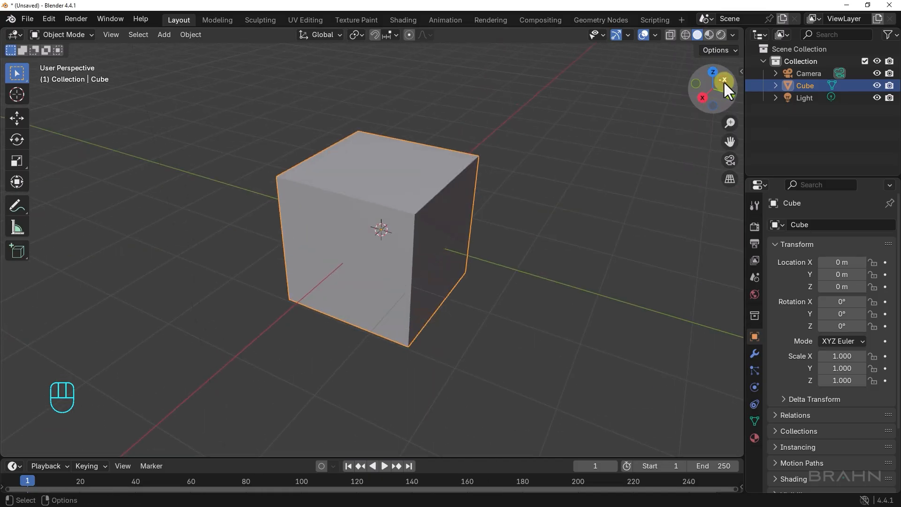
{"action": "left_click", "coordinate": [704, 97]}
{"action": "left_click", "coordinate": [712, 68]}
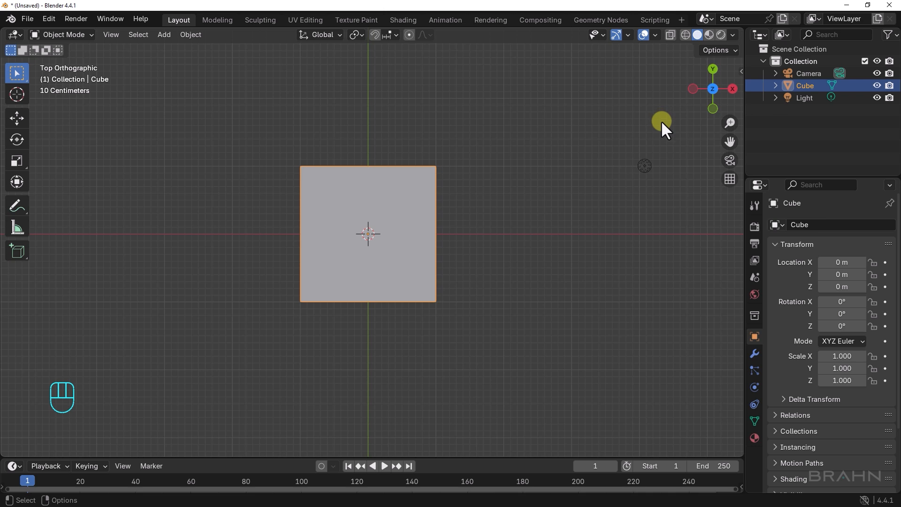
{"action": "left_click_drag", "start_coordinate": [730, 123], "coordinate": [662, 131]}
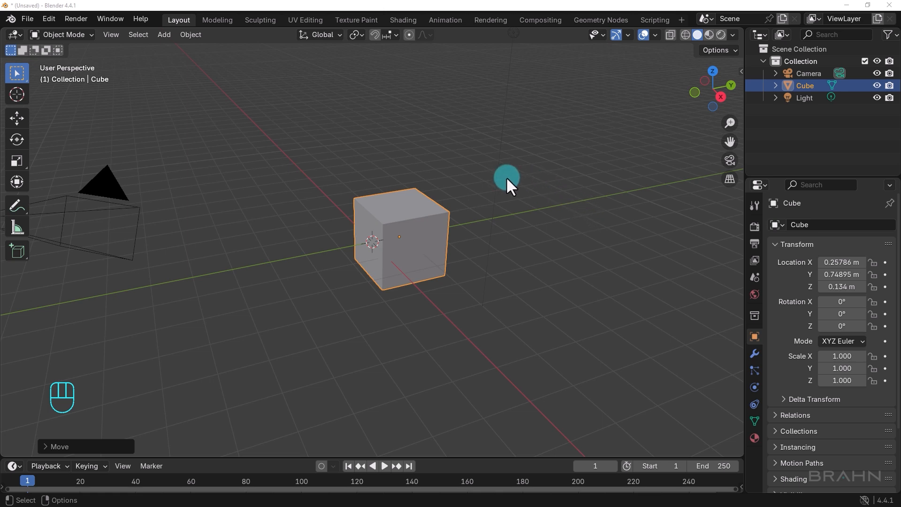
- Reselect the cube and move it freely to about X -1.59 m, Y 0.23 m, Z 3.11 m
{"action": "left_click", "coordinate": [544, 253]}
{"action": "left_click", "coordinate": [407, 227]}
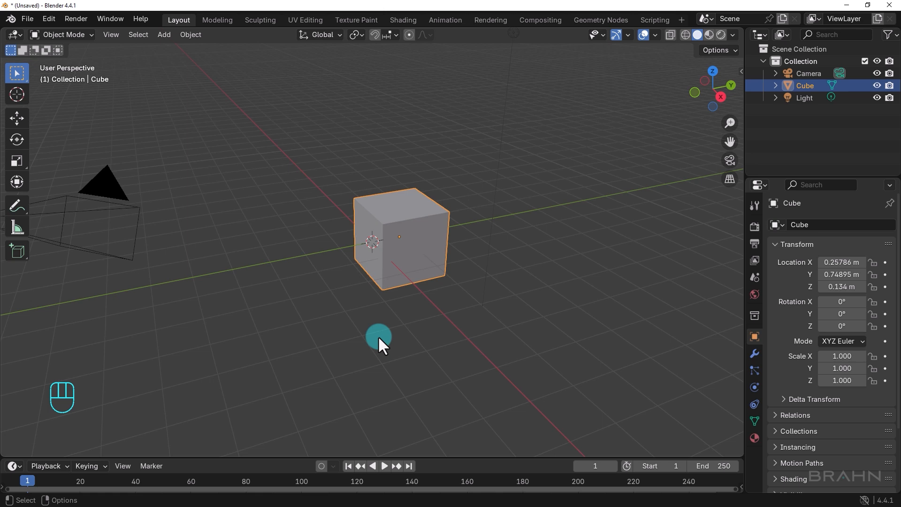
{"action": "key", "text": "g"}
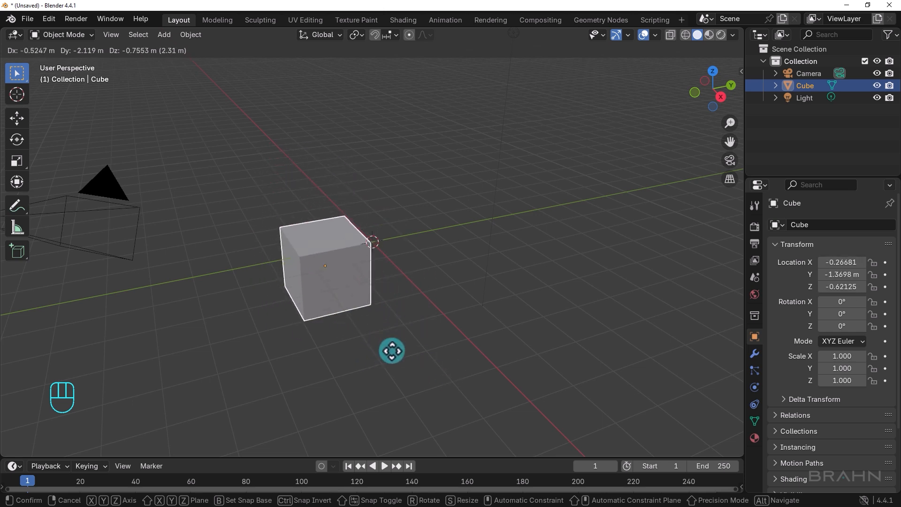
{"action": "left_click", "coordinate": [684, 225]}
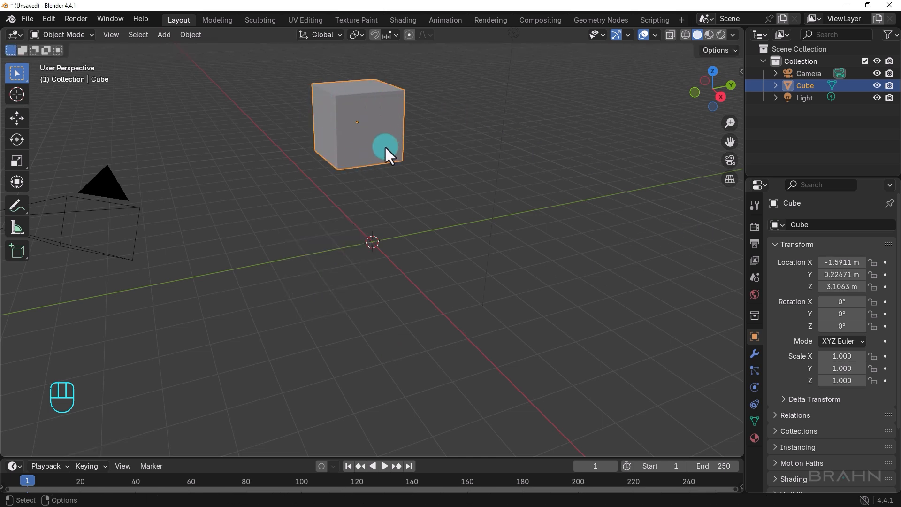
- Try constraining the cube's move to the global X and Y axes, and lower it about 1.2 m along global Z
{"action": "key", "text": "g"}
{"action": "key", "text": "x"}
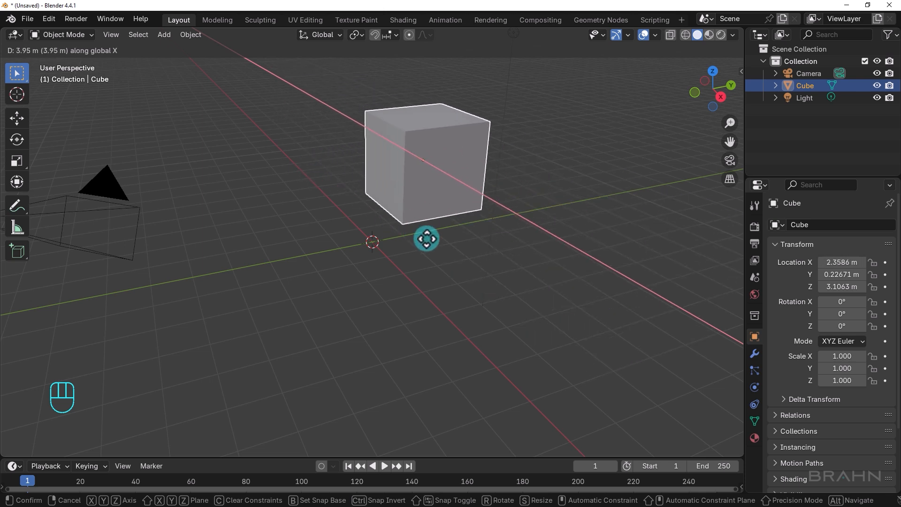
{"action": "key", "text": "y"}
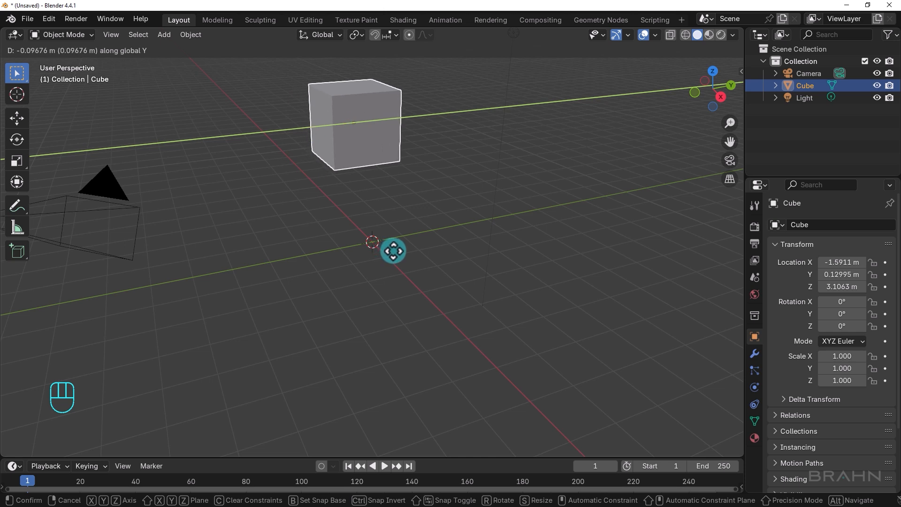
{"action": "key", "text": "z"}
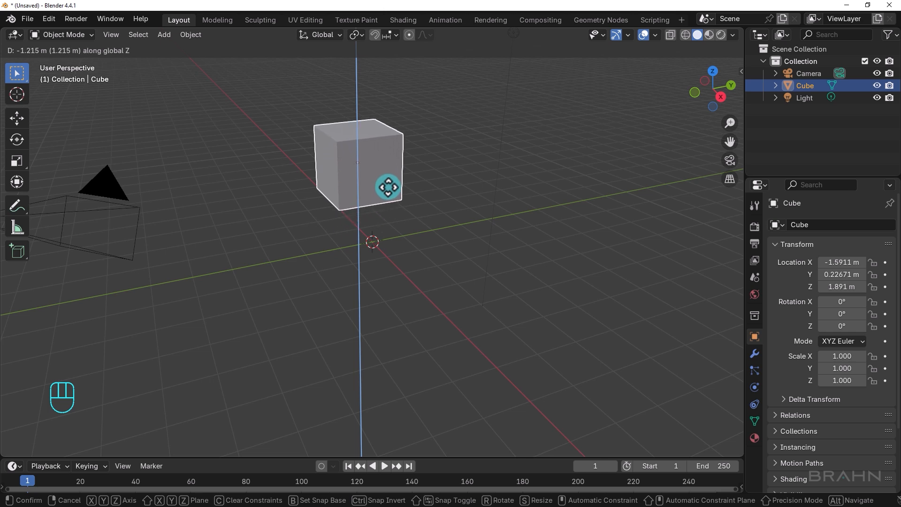
{"action": "left_click", "coordinate": [389, 188]}
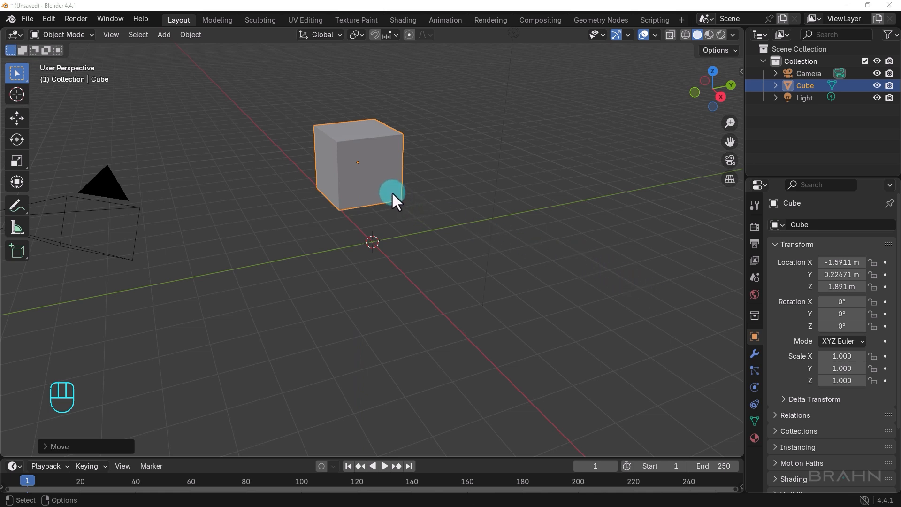
- Undo the cube's vertical move, its free move and its selection
{"action": "key", "text": "ctrl+z"}
{"action": "key", "text": "ctrl+z"}
{"action": "key", "text": "ctrl+z"}
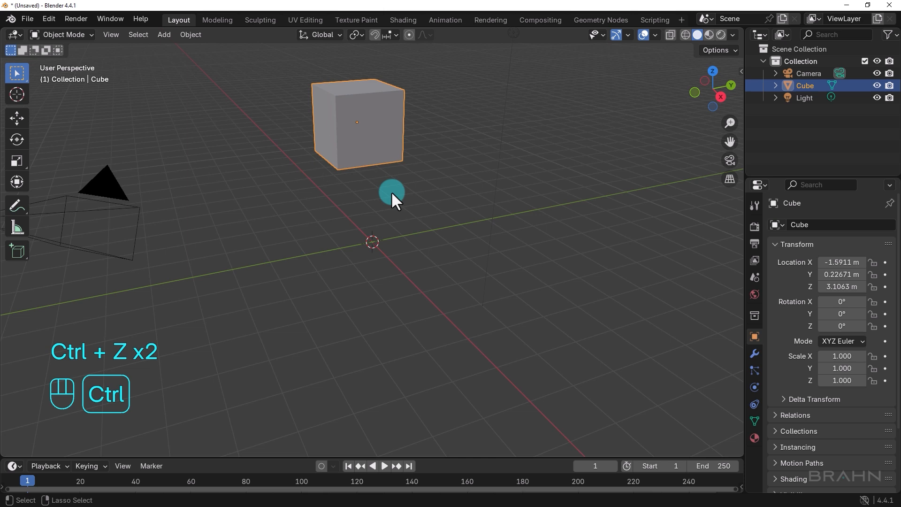
{"action": "key", "text": "ctrl+z"}
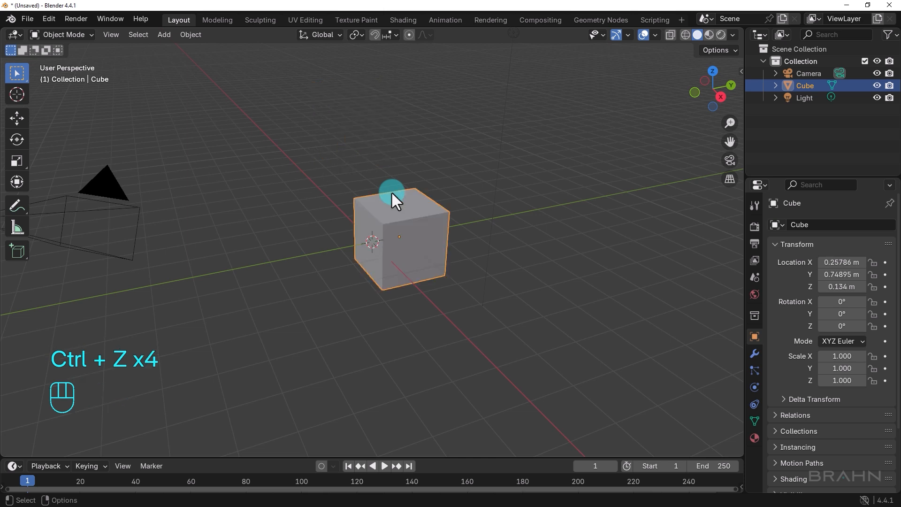
{"action": "key", "text": "ctrl+z"}
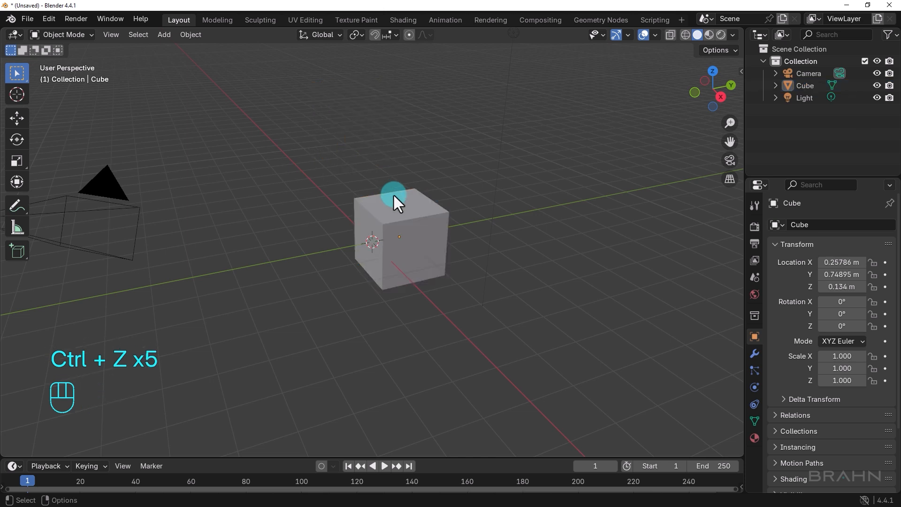
- Select the cube, try moving it about 3.85 m along the global X axis, undo that, and cancel another free move
{"action": "left_click", "coordinate": [397, 200]}
{"action": "key", "text": "g"}
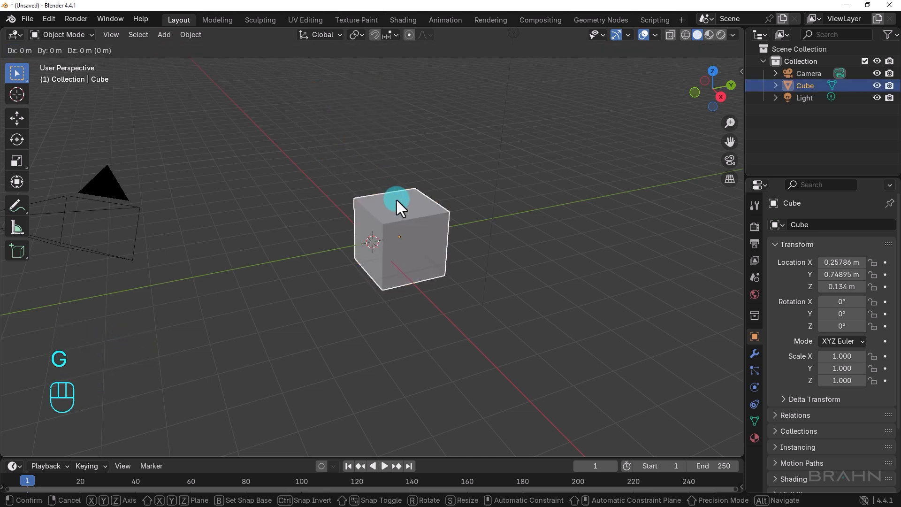
{"action": "middle_click_drag", "start_coordinate": [397, 199], "coordinate": [465, 271]}
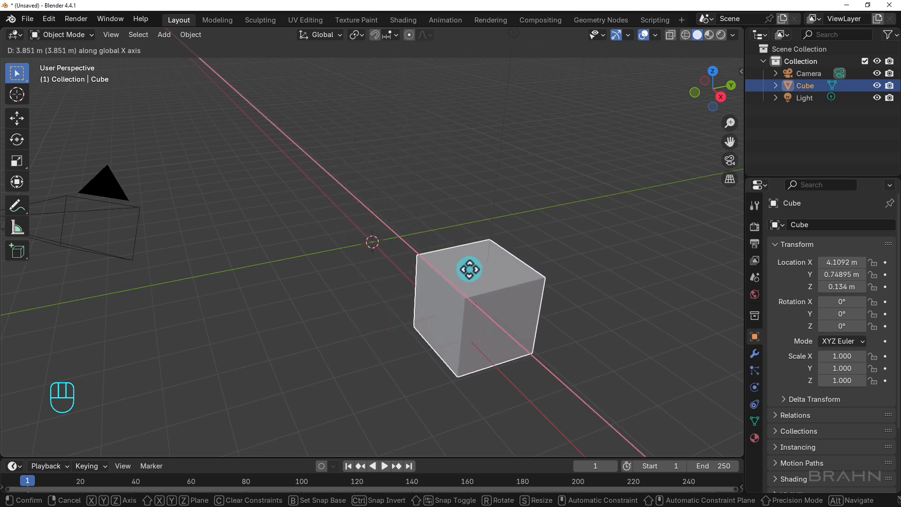
{"action": "left_click", "coordinate": [469, 269]}
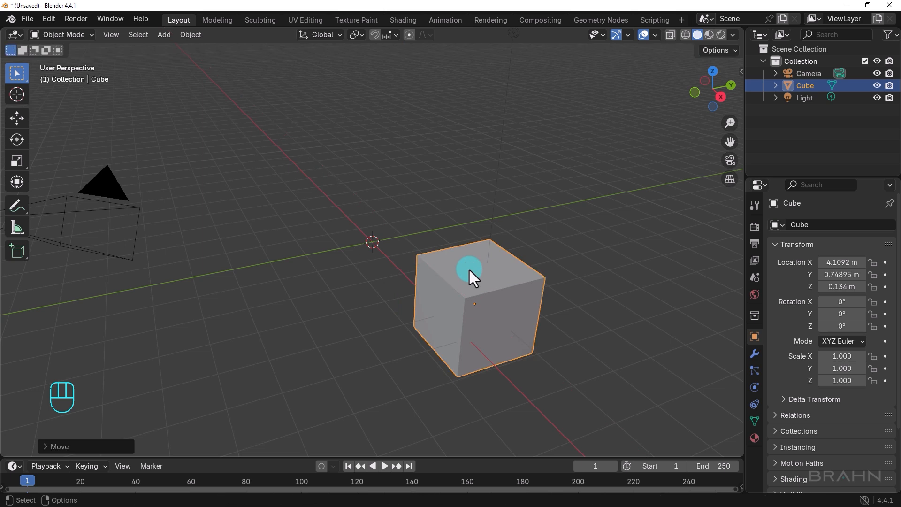
{"action": "key", "text": "ctrl+z"}
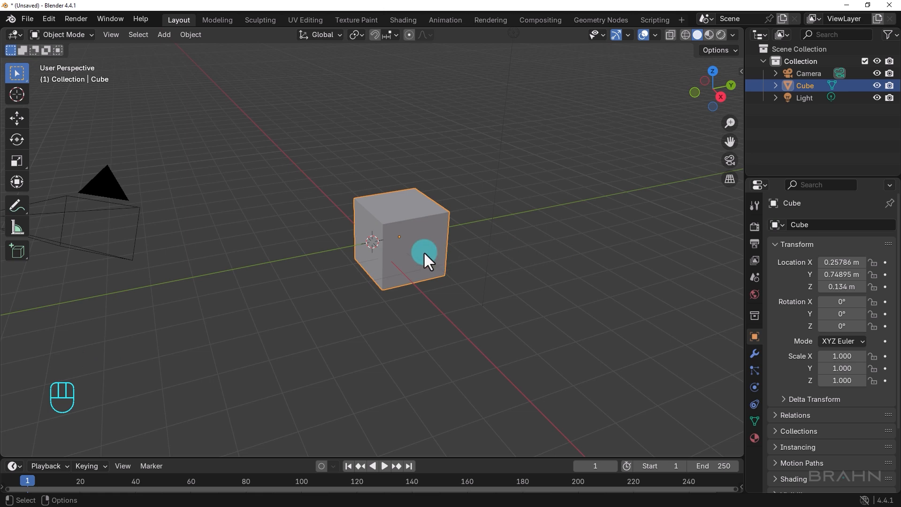
{"action": "key", "text": "g"}
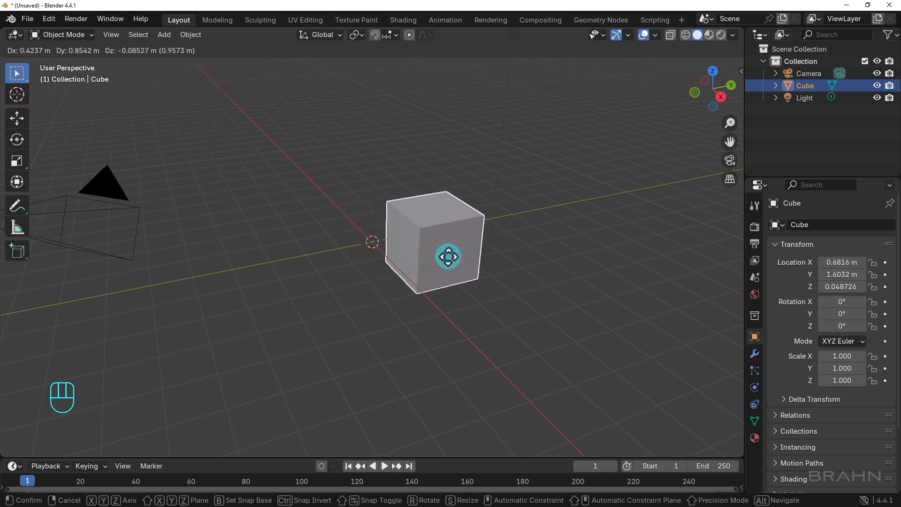
{"action": "key", "text": "Escape"}
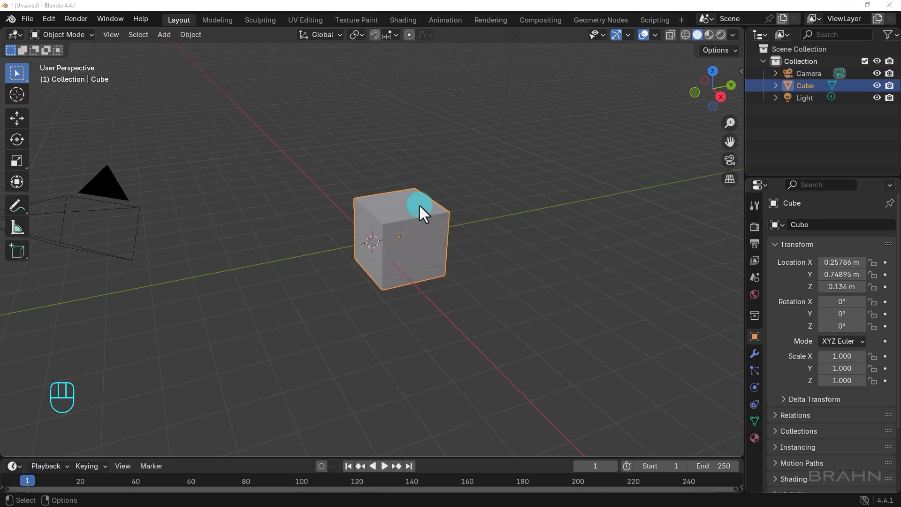
- Try rotating the cube freely and around the global X, Y and Z axes, and undo the rotation
{"action": "key", "text": "r"}
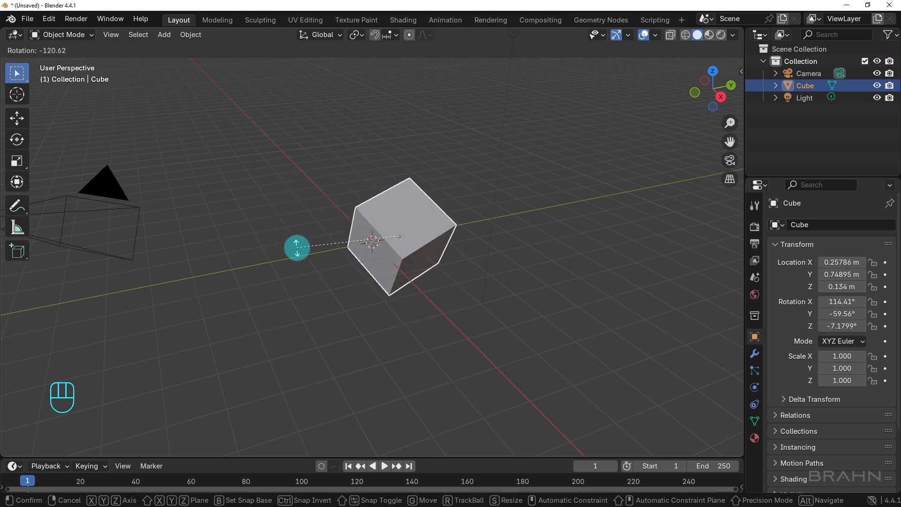
{"action": "key", "text": "x"}
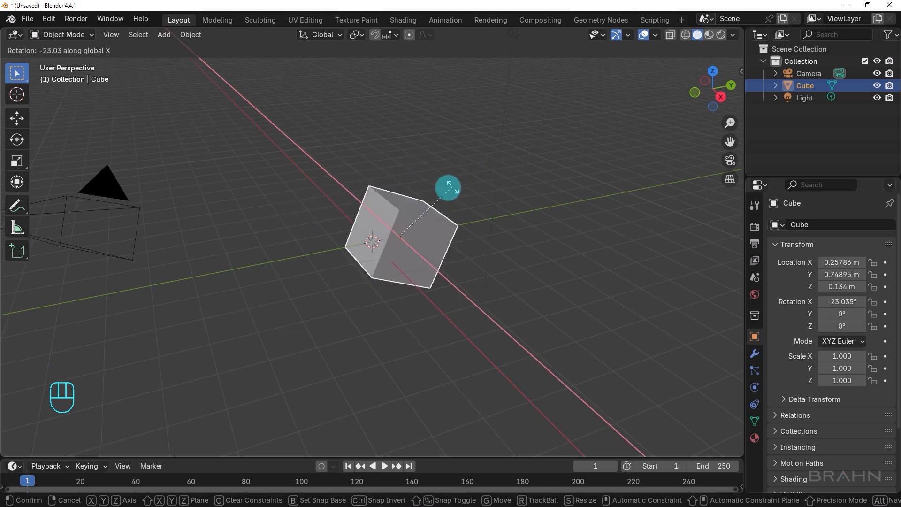
{"action": "key", "text": "y"}
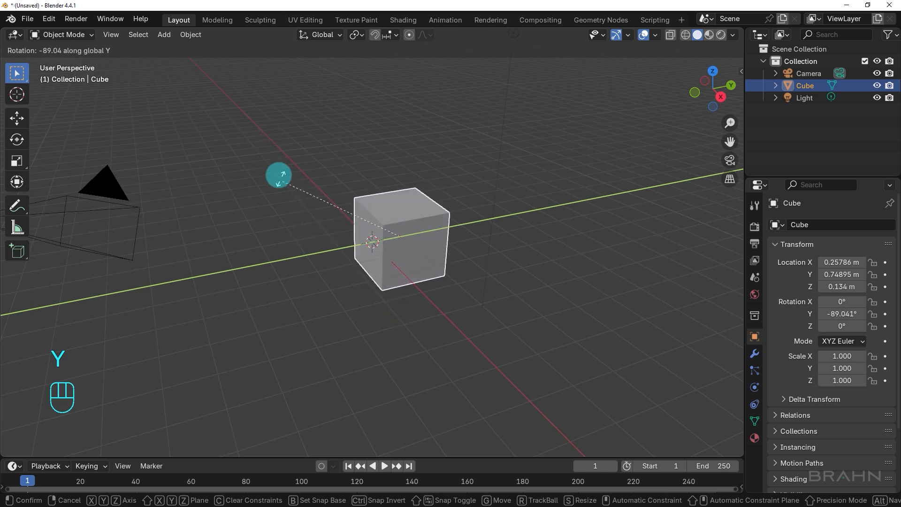
{"action": "key", "text": "z"}
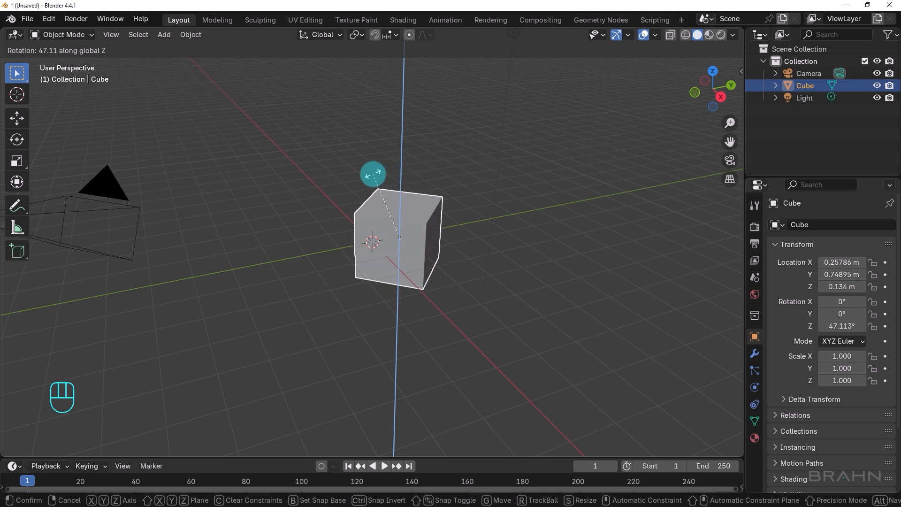
{"action": "middle_click_drag", "start_coordinate": [409, 175], "coordinate": [413, 138]}
{"action": "left_click", "coordinate": [412, 138]}
{"action": "key", "text": "ctrl+z"}
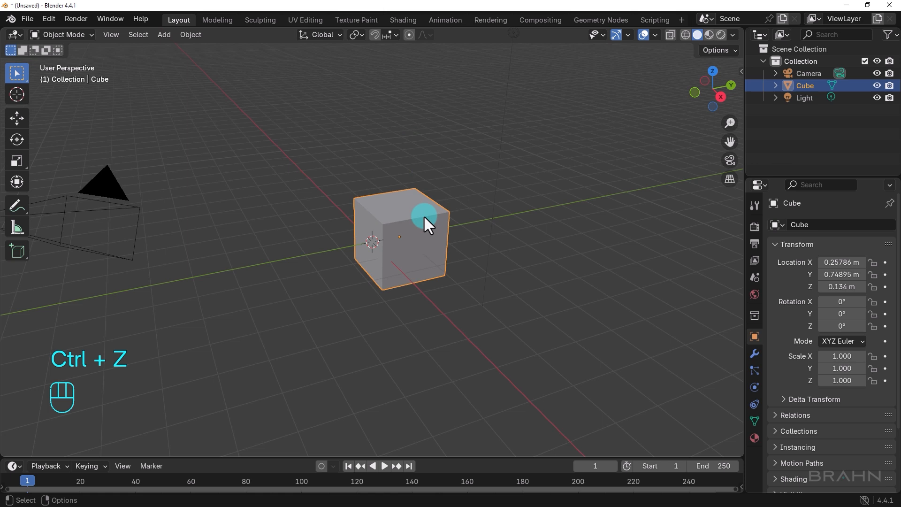
- Try scaling the cube uniformly, along global X and along global Y, and cancel the scaling
{"action": "key", "text": "s"}
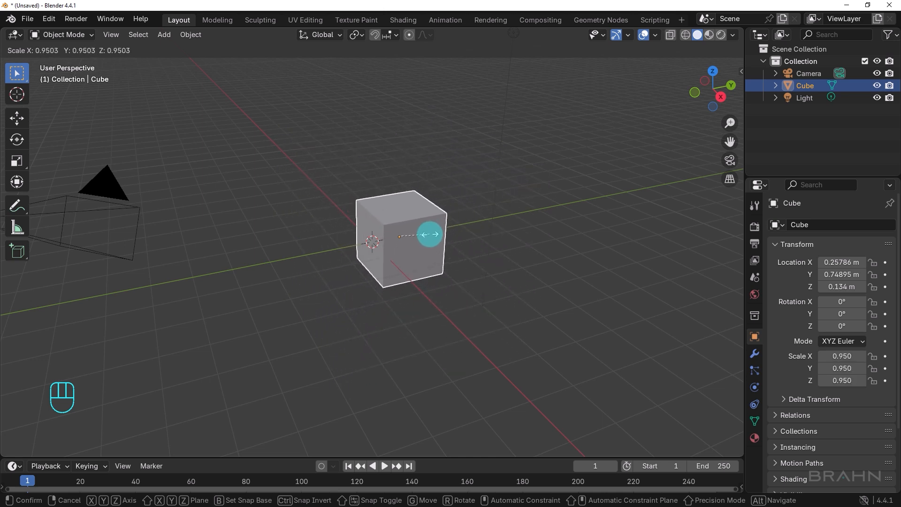
{"action": "key", "text": "x"}
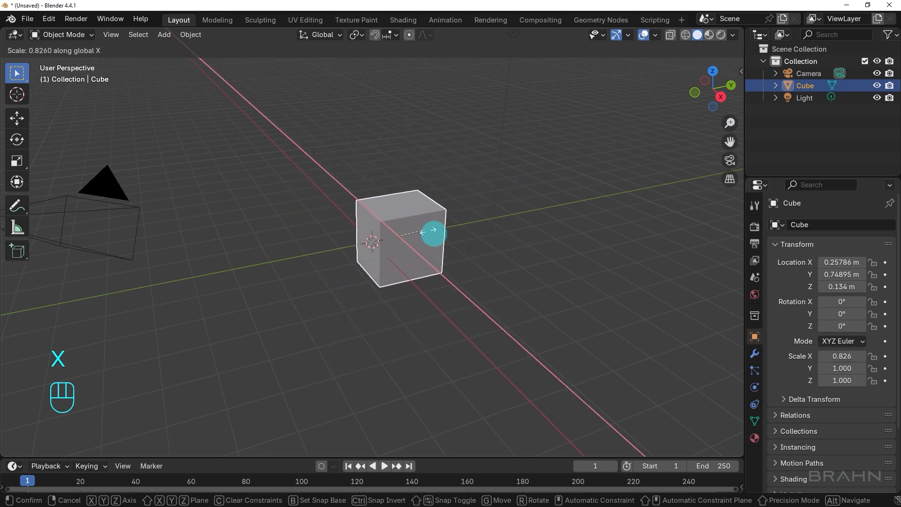
{"action": "key", "text": "y"}
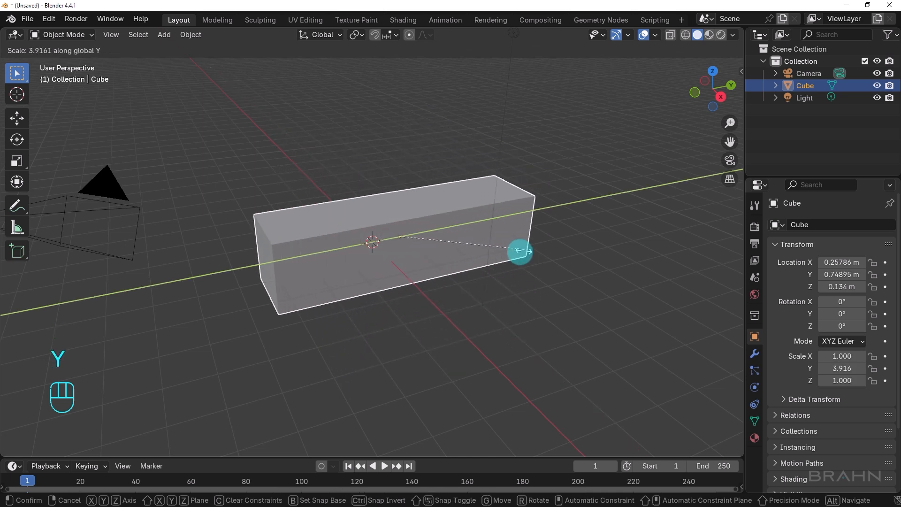
{"action": "key", "text": "Escape"}
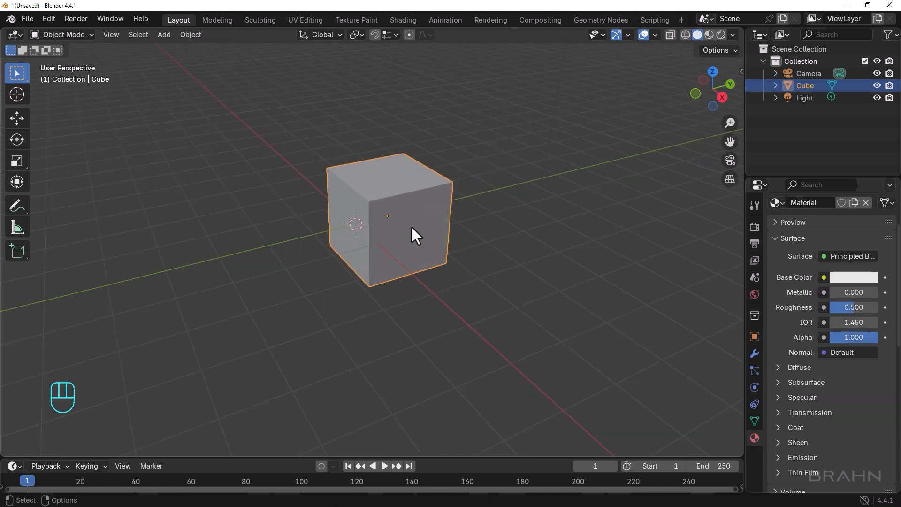
- Try scaling the cube uniformly to about 2.2 times its size and undo the resize
{"action": "key", "text": "s"}
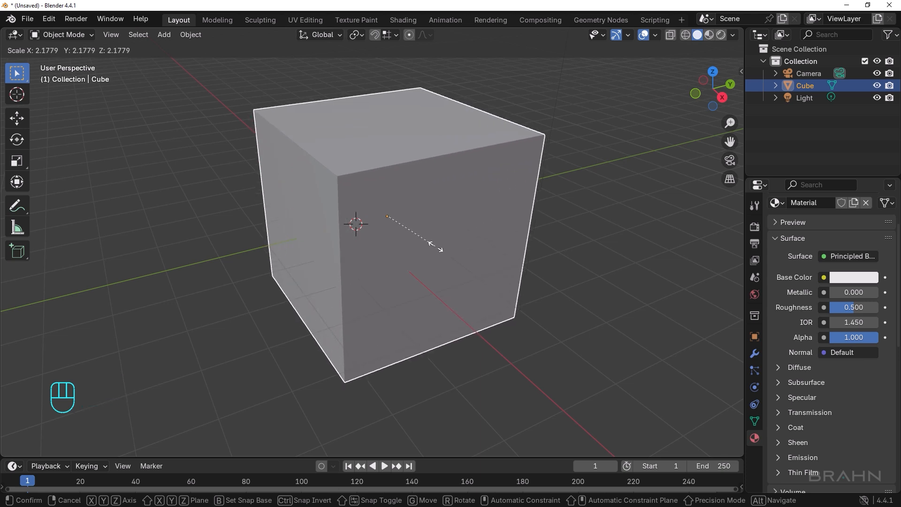
{"action": "left_click", "coordinate": [435, 247], "text": "ctrl"}
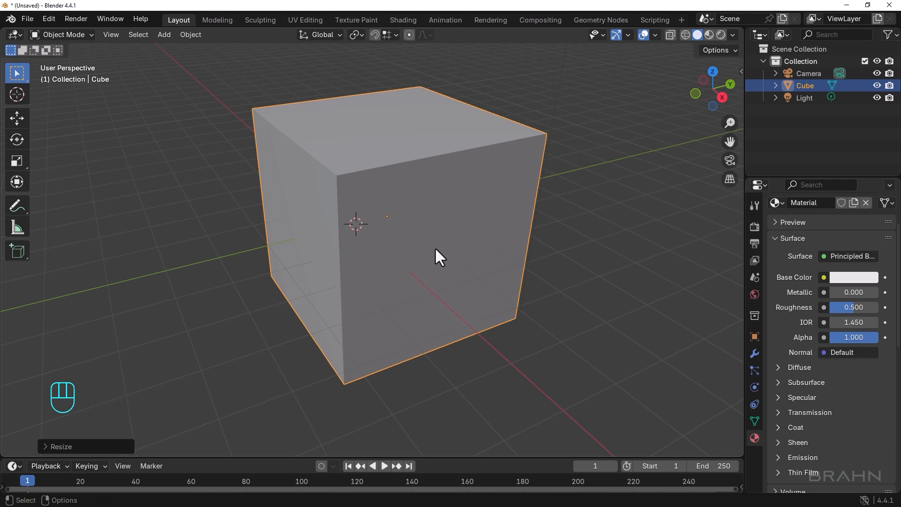
{"action": "key", "text": "ctrl"}
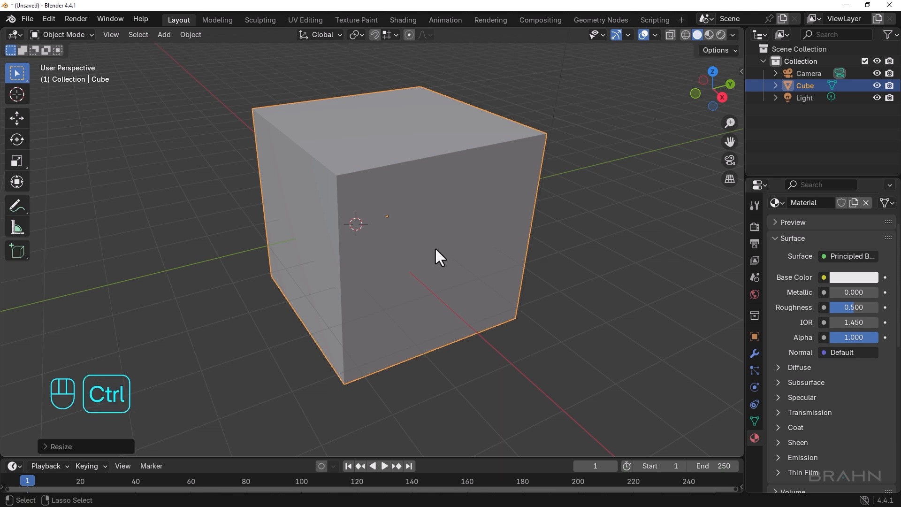
{"action": "key", "text": "ctrl+z"}
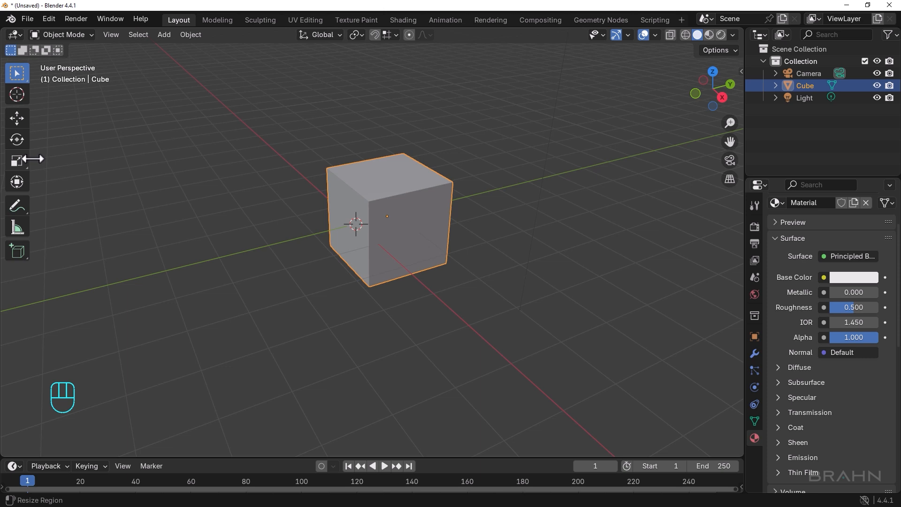
- Widen the viewport toolbar until the tool names show, and select the cube
{"action": "left_click_drag", "start_coordinate": [39, 159], "coordinate": [92, 156]}
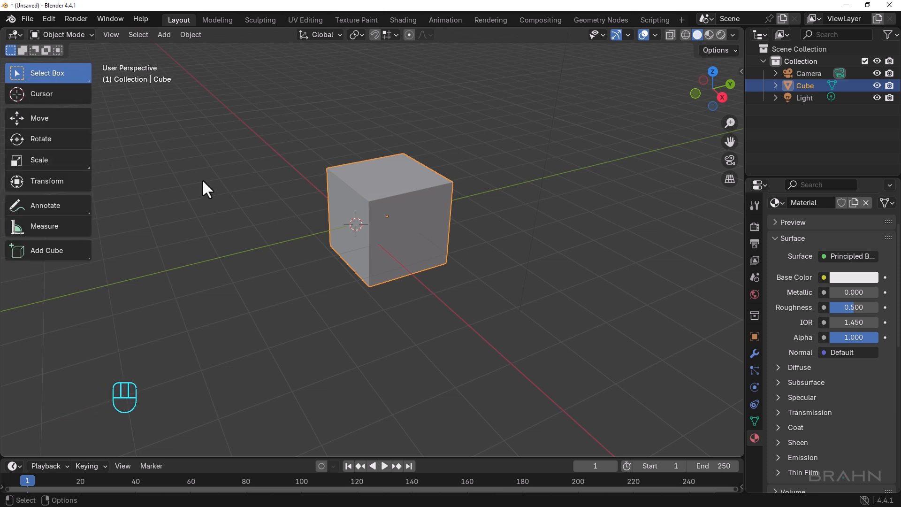
{"action": "left_click", "coordinate": [421, 225]}
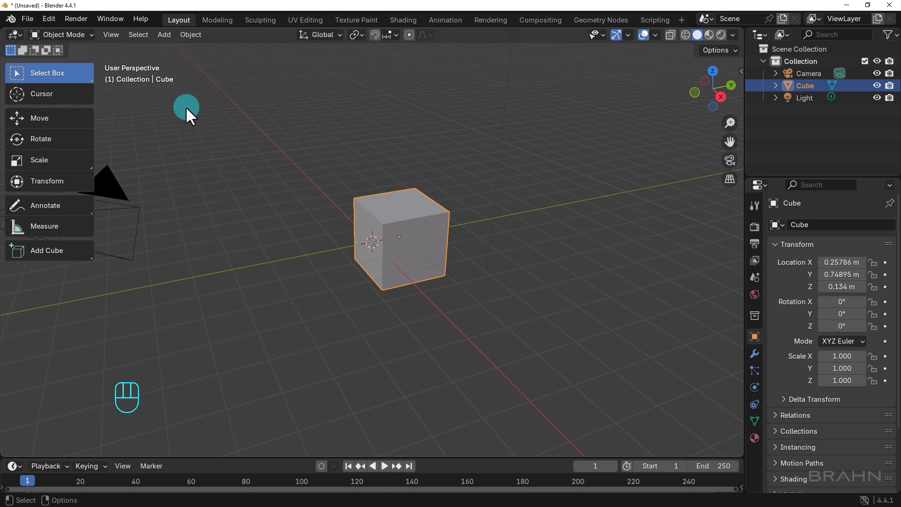
- Move the cube with the Move tool's handles to about X 0.422 m, Y 0.420 m, Z 0.237 m, and undo the last move
{"action": "left_click", "coordinate": [39, 120]}
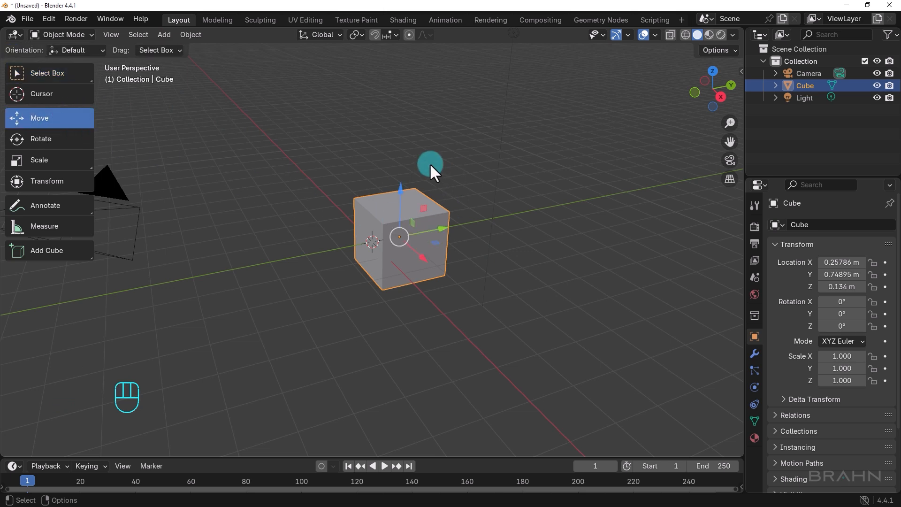
{"action": "scroll", "coordinate": [434, 244], "scroll_direction": "up", "scroll_amount": 1}
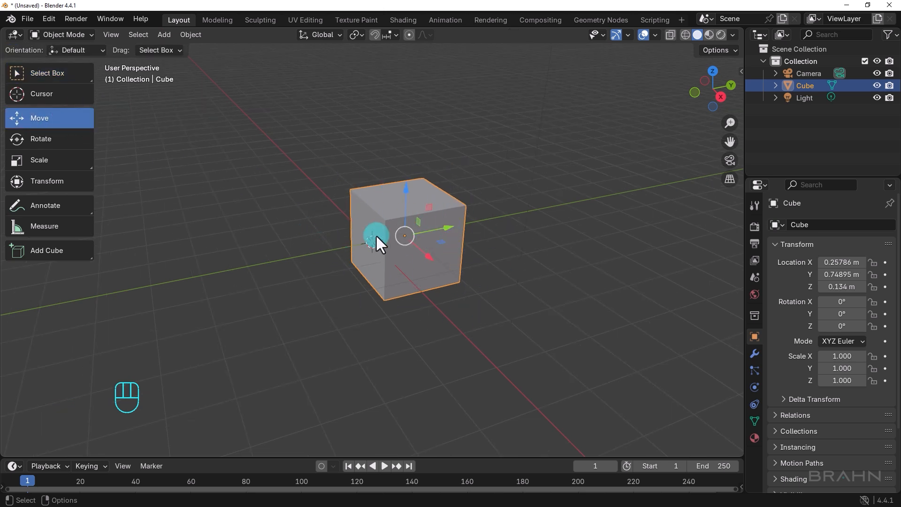
{"action": "left_click_drag", "start_coordinate": [446, 228], "coordinate": [413, 240]}
{"action": "mouse_move", "coordinate": [398, 195]}
{"action": "left_mouse_down"}
{"action": "mouse_move", "coordinate": [402, 104]}
{"action": "mouse_move", "coordinate": [383, 188]}
{"action": "left_mouse_up"}
{"action": "left_click_drag", "start_coordinate": [436, 245], "coordinate": [495, 242]}
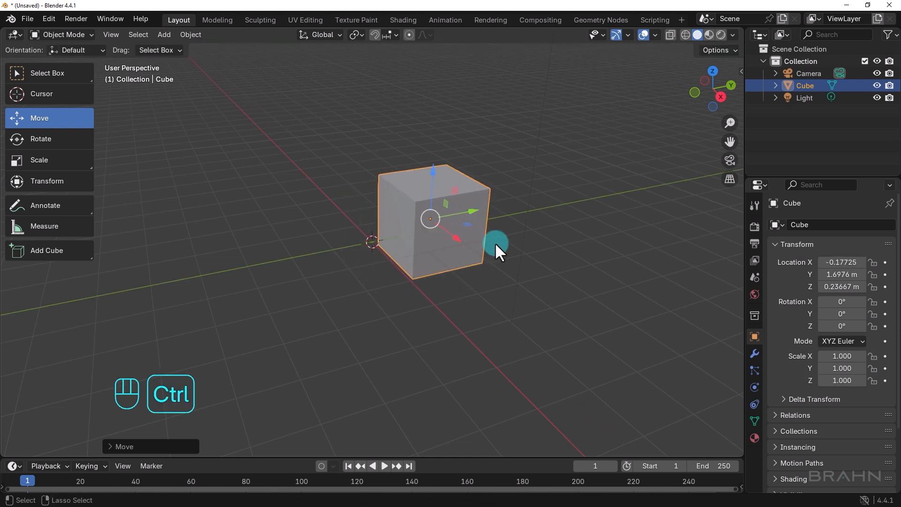
{"action": "key", "text": "ctrl+z"}
- Try rotating the cube about Z with the Rotate tool, undo it, and rotate it 5° about Z with snapping
{"action": "left_click", "coordinate": [48, 139]}
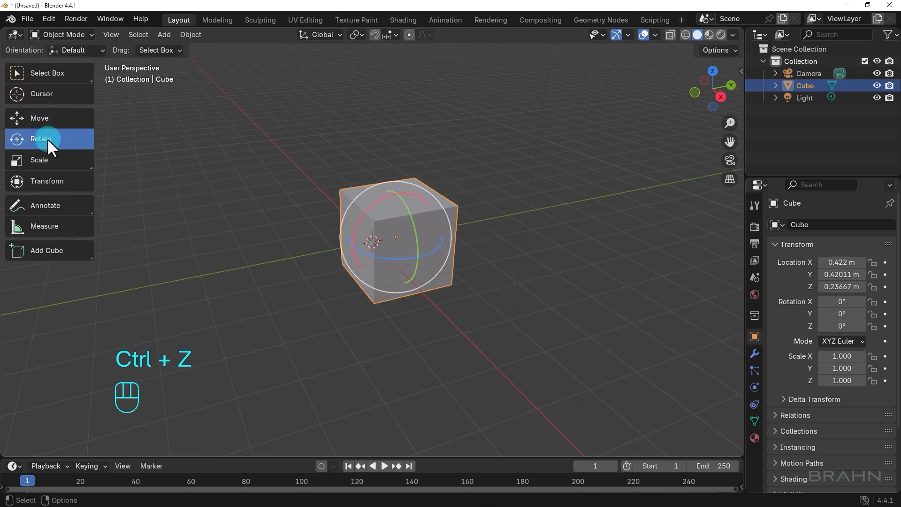
{"action": "mouse_move", "coordinate": [384, 260]}
{"action": "left_mouse_down"}
{"action": "mouse_move", "coordinate": [359, 258]}
{"action": "mouse_move", "coordinate": [397, 256]}
{"action": "mouse_move", "coordinate": [370, 257]}
{"action": "left_mouse_up"}
{"action": "key", "text": "ctrl+z"}
{"action": "mouse_move", "coordinate": [383, 260]}
{"action": "left_mouse_down", "text": "ctrl"}
{"action": "mouse_move", "coordinate": [402, 256]}
{"action": "mouse_move", "coordinate": [368, 261]}
{"action": "mouse_move", "coordinate": [383, 267]}
{"action": "left_mouse_up", "text": "ctrl"}
- Scale the cube along X to about 1.275 with the Scale tool, and return to Select Box
{"action": "left_click", "coordinate": [49, 162]}
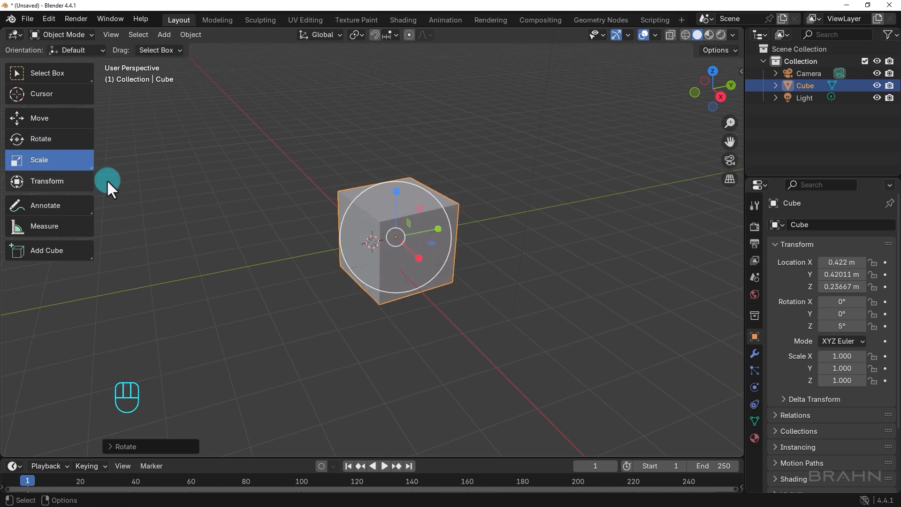
{"action": "left_click_drag", "start_coordinate": [397, 236], "coordinate": [397, 236]}
{"action": "left_click", "coordinate": [44, 78]}
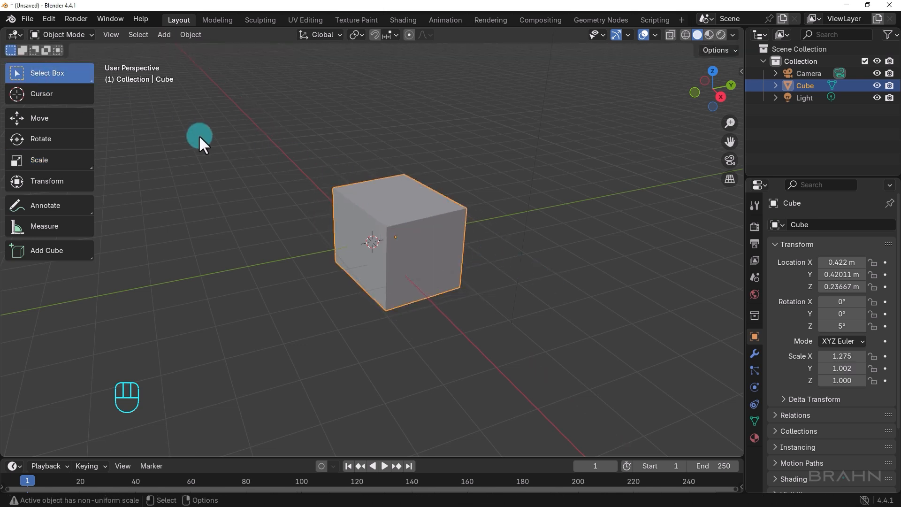
- Try moving the cube freely while Select Box is active, and undo the move
{"action": "left_click", "coordinate": [202, 138]}
{"action": "left_click", "coordinate": [374, 207]}
{"action": "key", "text": "g"}
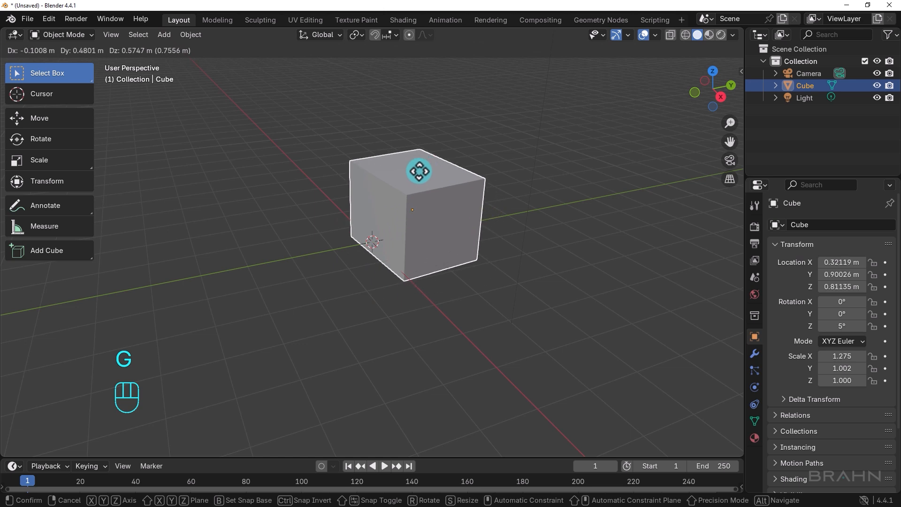
{"action": "left_click", "coordinate": [400, 204]}
{"action": "key", "text": "ctrl+z"}
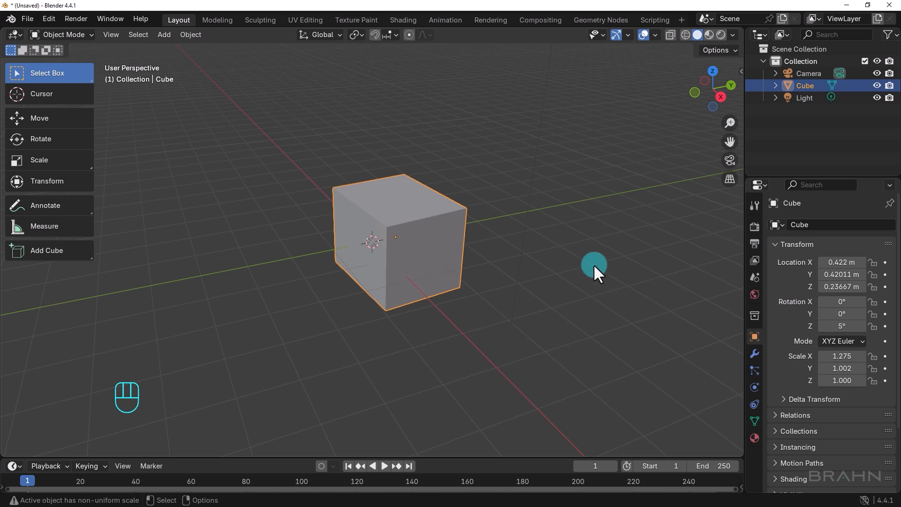
- Switch through the Move, Rotate and Scale tools to compare their gizmos, and return to Select Box
{"action": "left_click", "coordinate": [50, 119]}
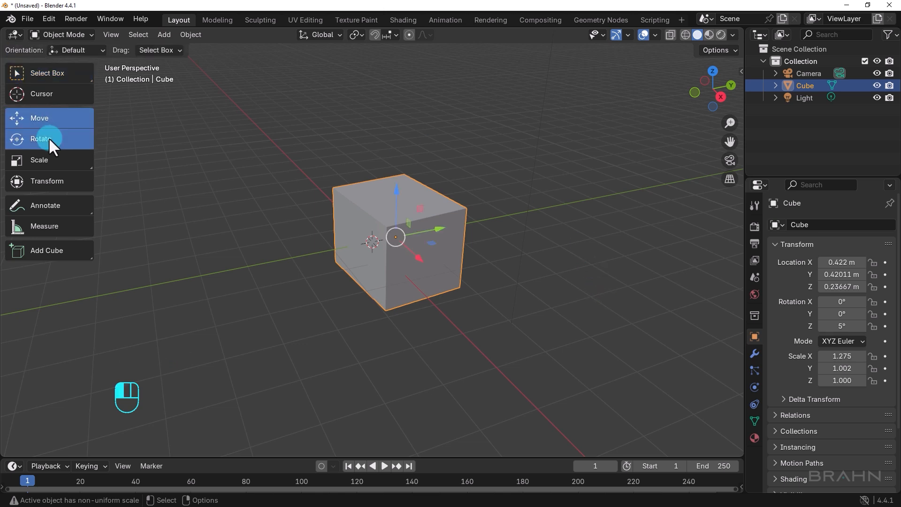
{"action": "left_click", "coordinate": [49, 138]}
{"action": "left_click", "coordinate": [48, 156]}
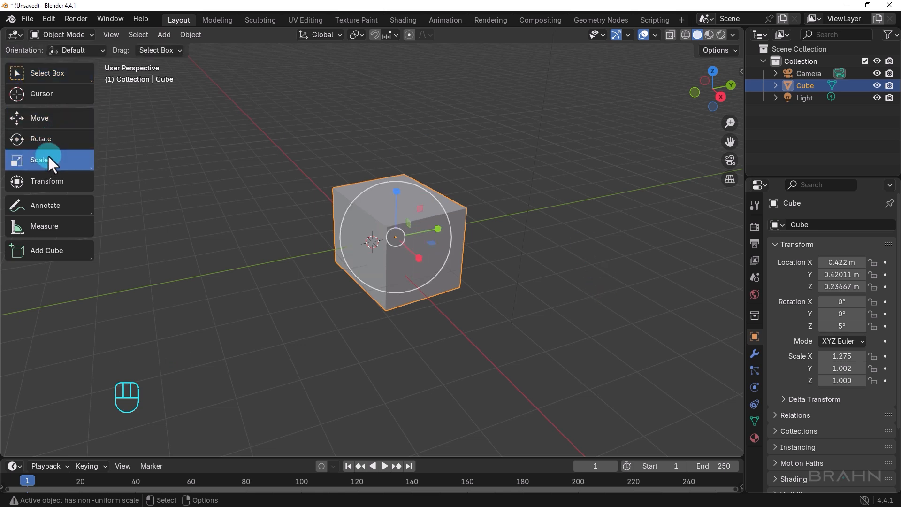
{"action": "left_click", "coordinate": [47, 119]}
{"action": "left_click", "coordinate": [47, 75]}
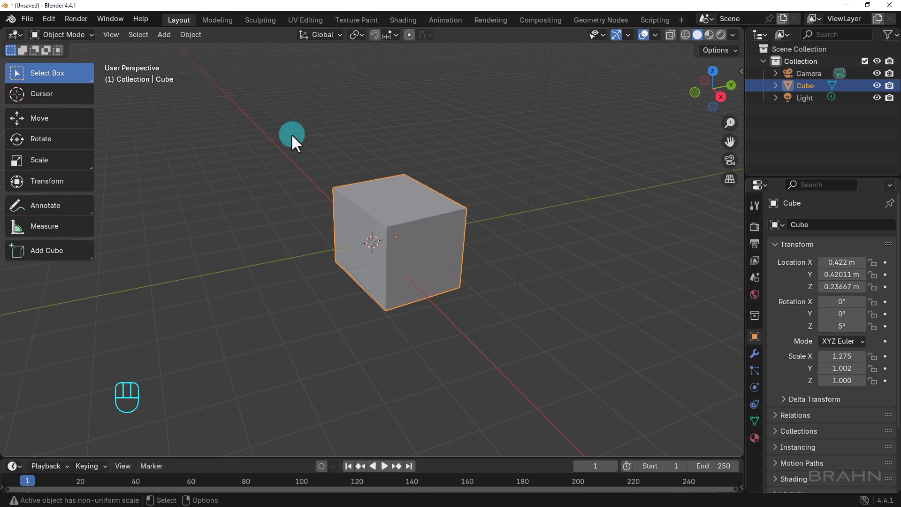
- Set Tool Keys to Active Tool in the Keymap preferences, and close the Preferences
{"action": "left_click", "coordinate": [50, 20]}
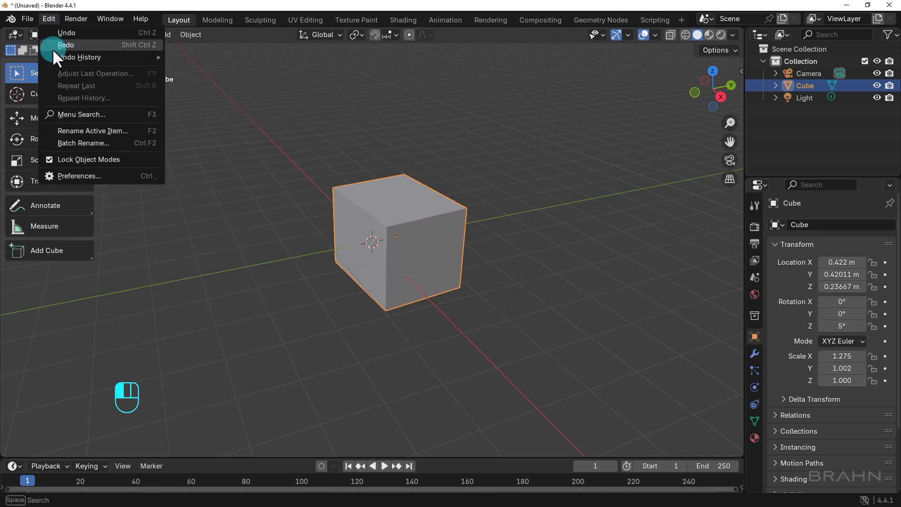
{"action": "left_click", "coordinate": [77, 175]}
{"action": "left_click_drag", "start_coordinate": [175, 7], "coordinate": [263, 91]}
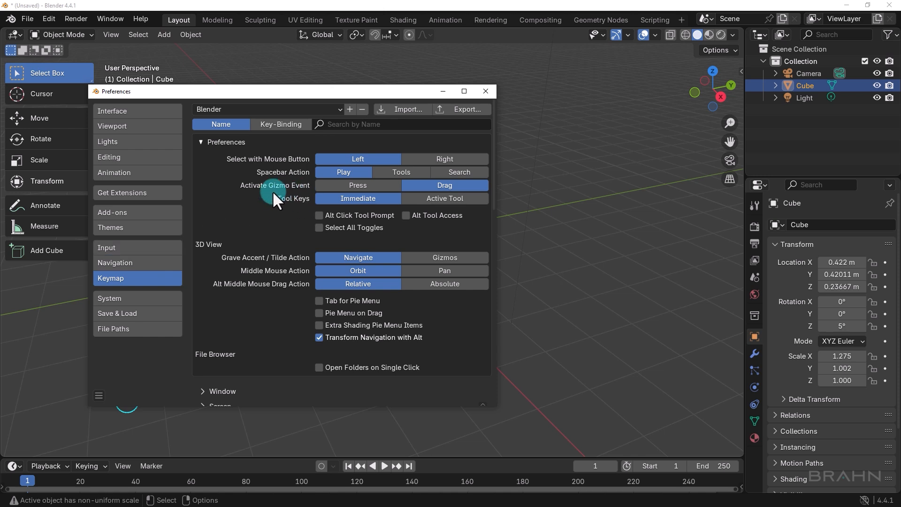
{"action": "left_click", "coordinate": [444, 197]}
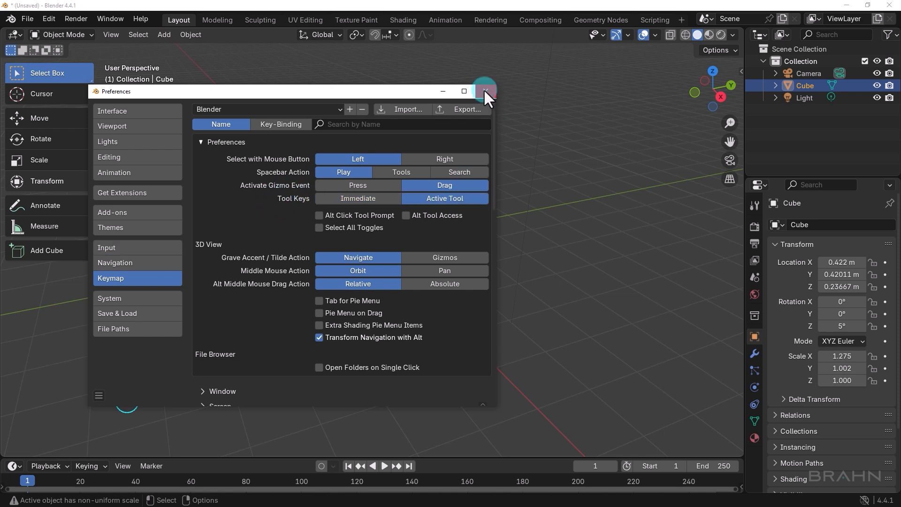
{"action": "left_click", "coordinate": [485, 91]}
{"action": "left_click", "coordinate": [484, 89]}
- Activate the Move tool and move the cube along Y to about 0.858 m
{"action": "left_click", "coordinate": [435, 199]}
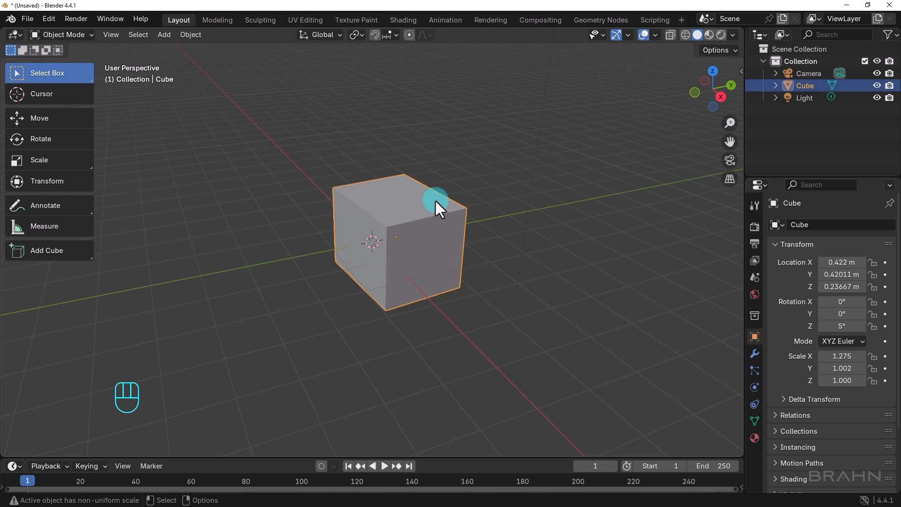
{"action": "key", "text": "g"}
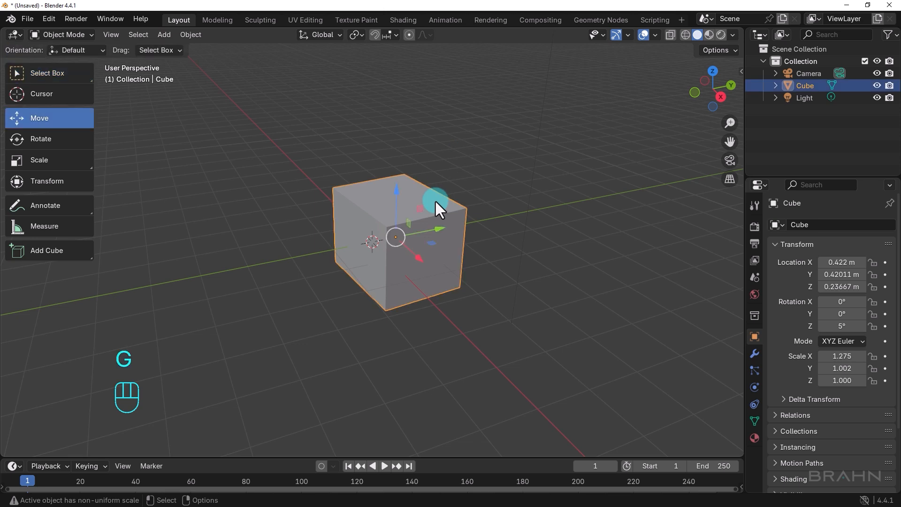
{"action": "mouse_move", "coordinate": [435, 228]}
{"action": "left_mouse_down"}
{"action": "mouse_move", "coordinate": [463, 223]}
{"action": "mouse_move", "coordinate": [415, 233]}
{"action": "mouse_move", "coordinate": [455, 229]}
{"action": "mouse_move", "coordinate": [447, 235]}
{"action": "left_mouse_up"}
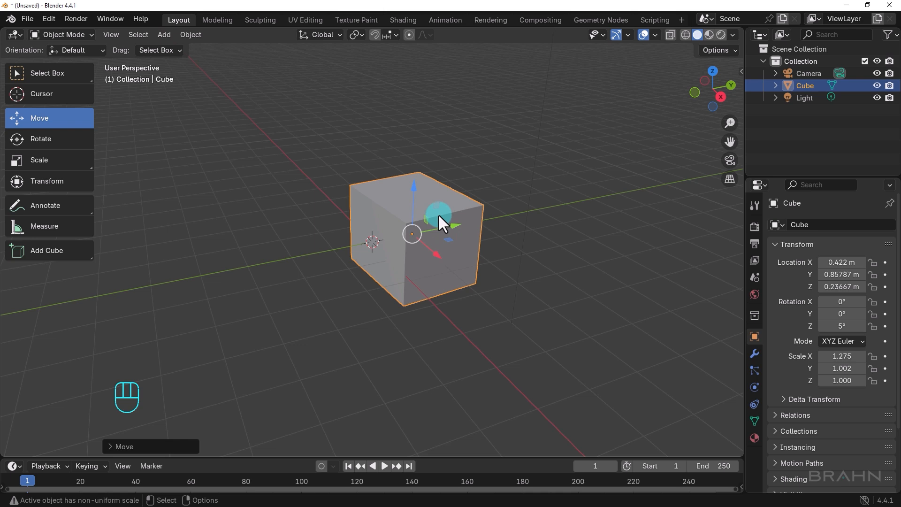
- Activate the Rotate and Scale tools in turn, try scaling the cube uniformly, and return to the Move tool
{"action": "key", "text": "r"}
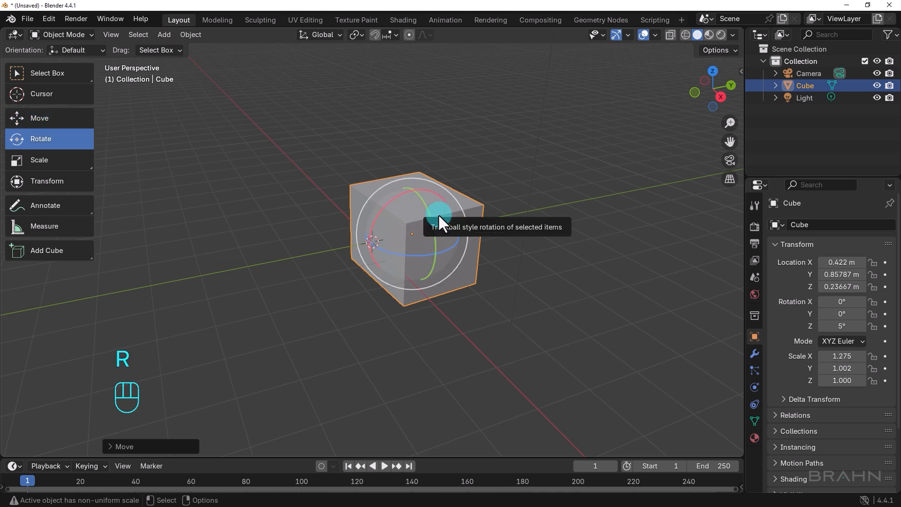
{"action": "key", "text": "s"}
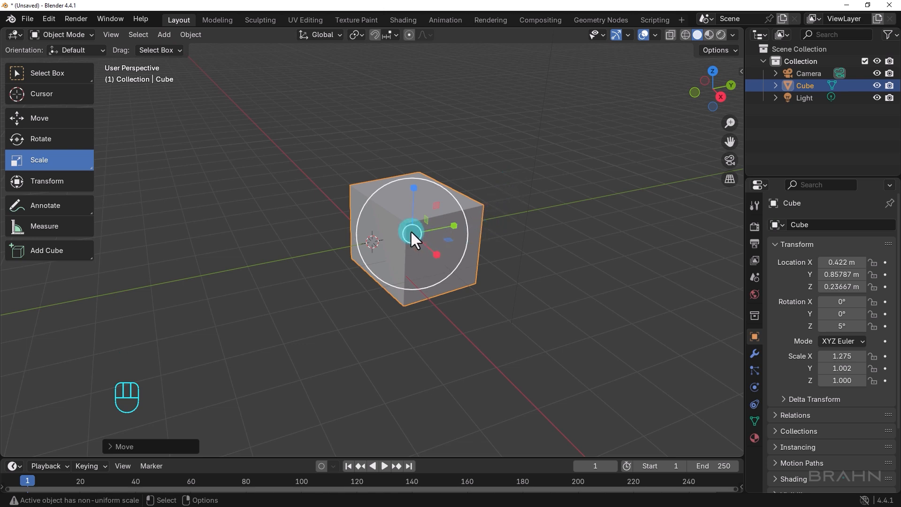
{"action": "left_click_drag", "start_coordinate": [412, 233], "coordinate": [414, 230]}
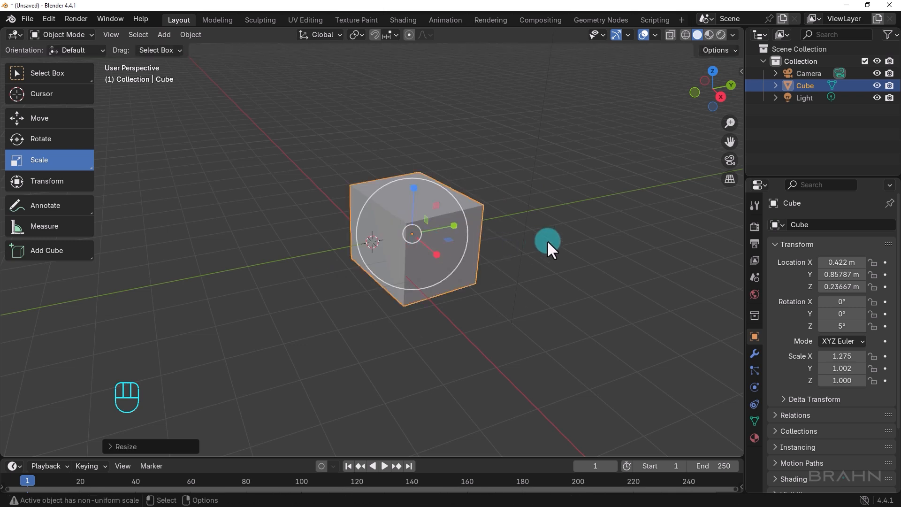
{"action": "left_click", "coordinate": [47, 121]}
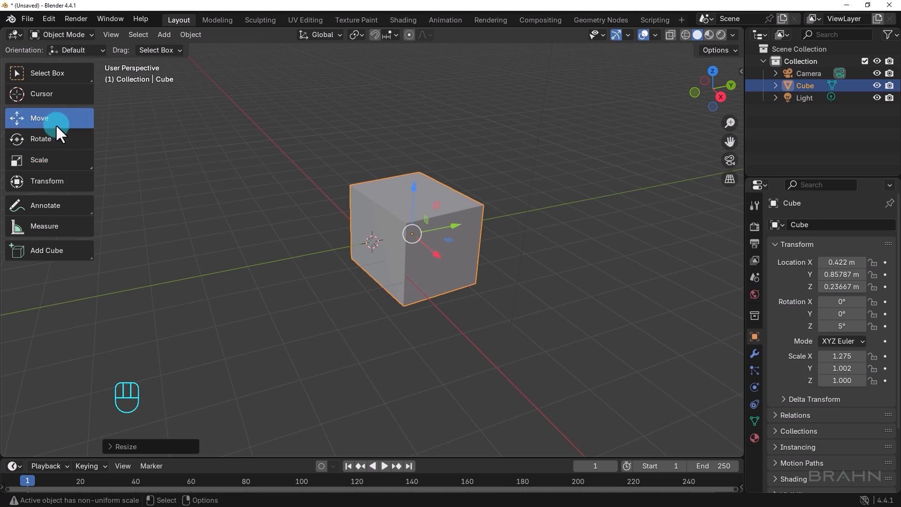
{"action": "left_click", "coordinate": [463, 209]}
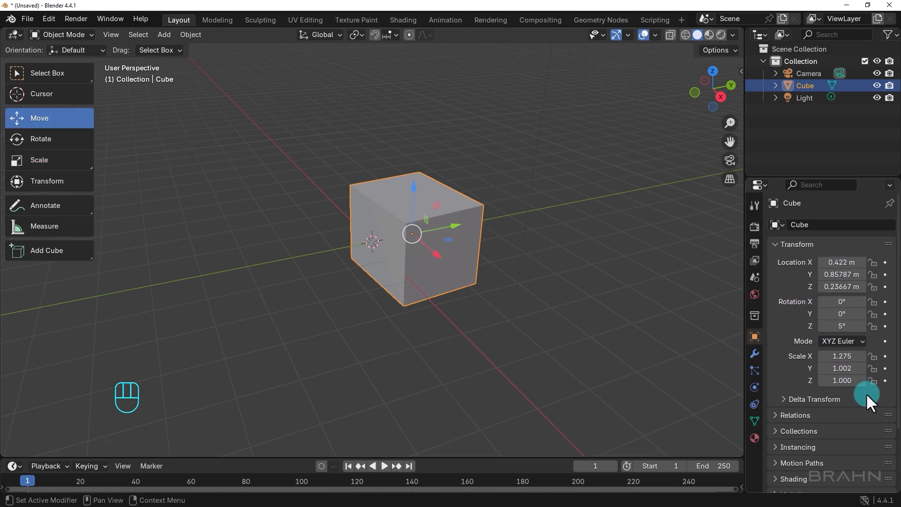
- Set the cube's X, Y and Z scale to 1 in the object properties
{"action": "left_click", "coordinate": [754, 335]}
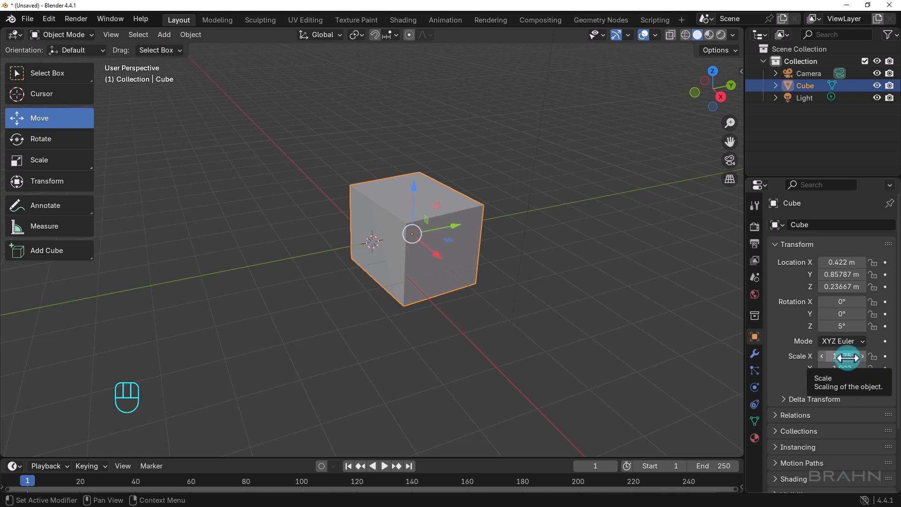
{"action": "left_click", "coordinate": [845, 381]}
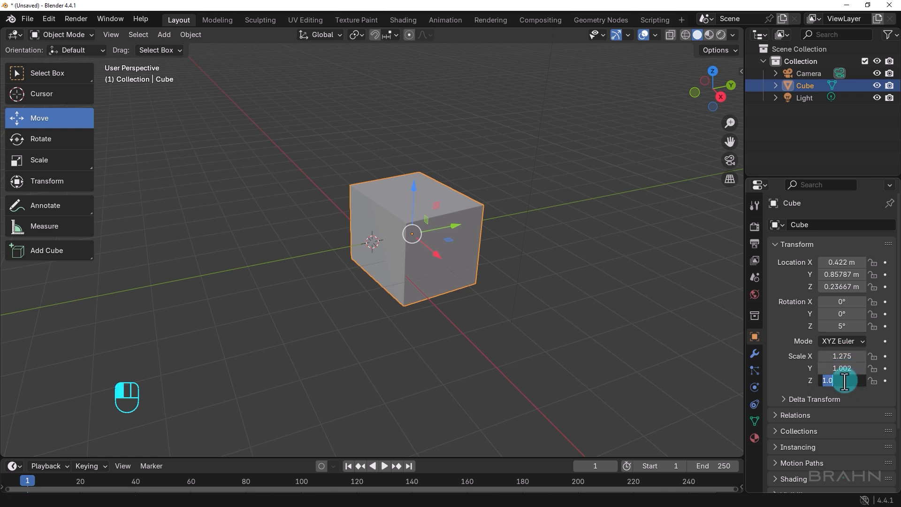
{"action": "left_click", "coordinate": [842, 356]}
{"action": "left_click_drag", "start_coordinate": [835, 356], "coordinate": [835, 381]}
{"action": "type", "text": "1"}
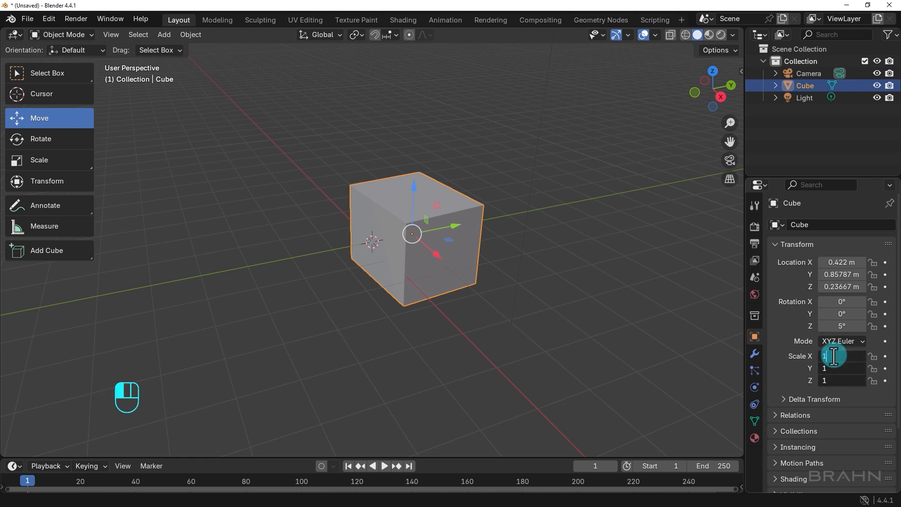
{"action": "key", "text": "Return"}
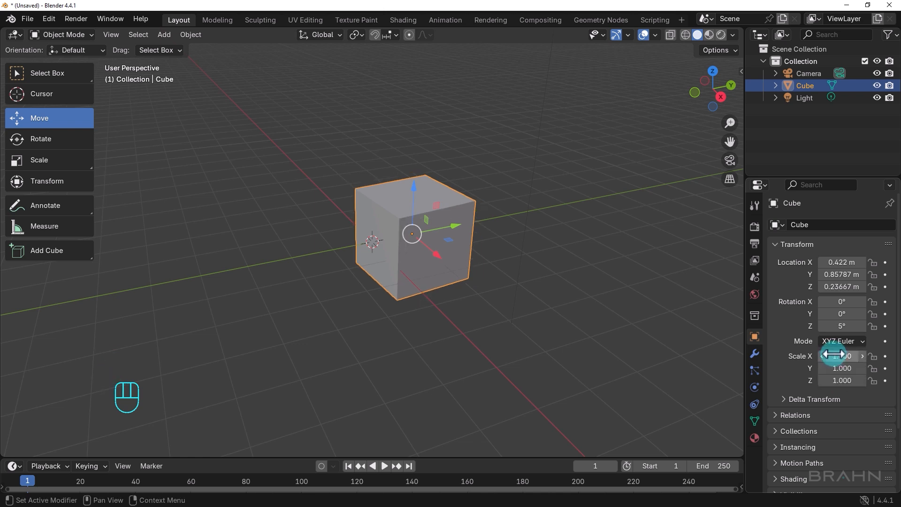
- Set the cube's location to 0 m and its rotation to 0° on all three axes
{"action": "left_click_drag", "start_coordinate": [836, 262], "coordinate": [842, 325]}
{"action": "type", "text": "0"}
{"action": "key", "text": "Return"}
{"action": "type", "text": "0"}
{"action": "key", "text": "Return"}
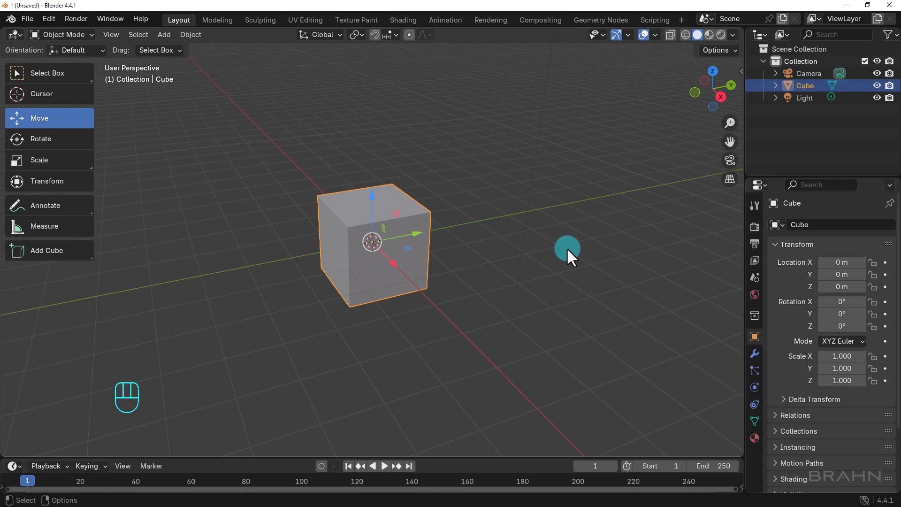
- Show the viewport sidebar, and open and look through the cube's material properties
{"action": "key", "text": "n"}
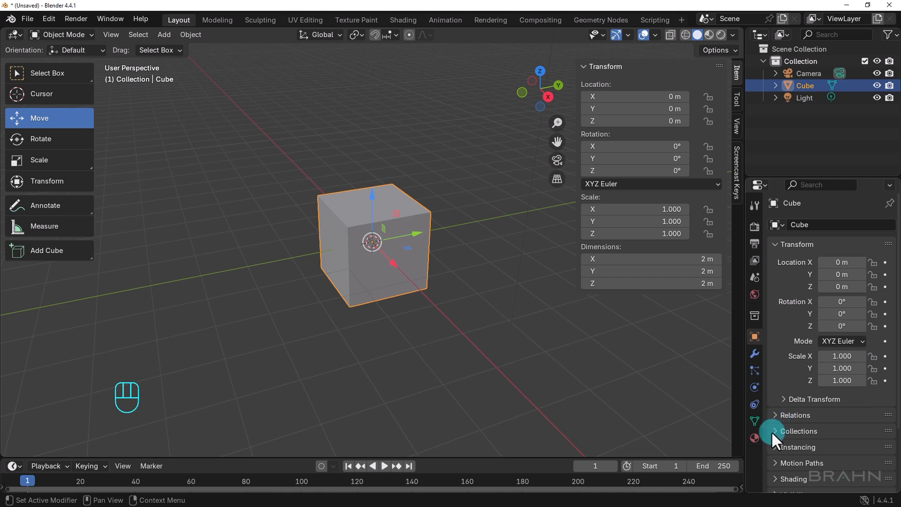
{"action": "left_click", "coordinate": [754, 438]}
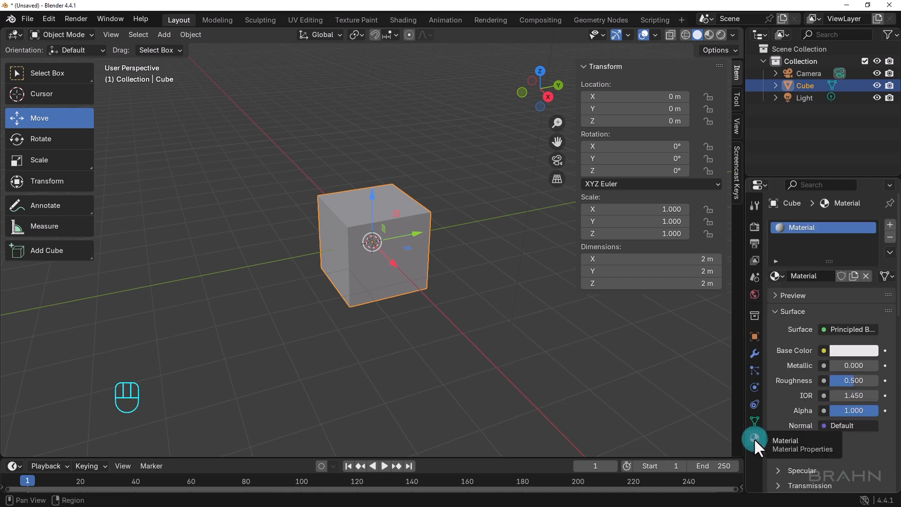
{"action": "scroll", "coordinate": [787, 418], "scroll_direction": "down", "scroll_amount": 8}
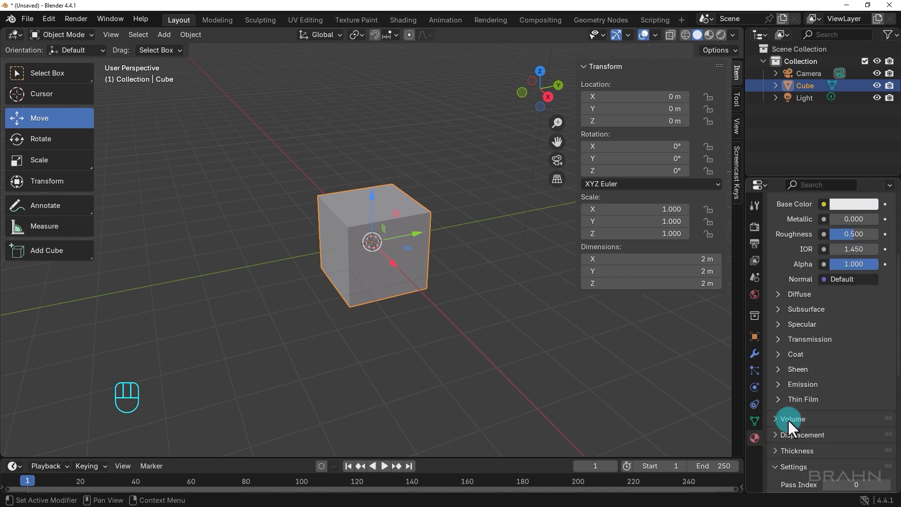
{"action": "scroll", "coordinate": [788, 419], "scroll_direction": "up", "scroll_amount": 8}
{"action": "scroll", "coordinate": [787, 419], "scroll_direction": "down", "scroll_amount": 4}
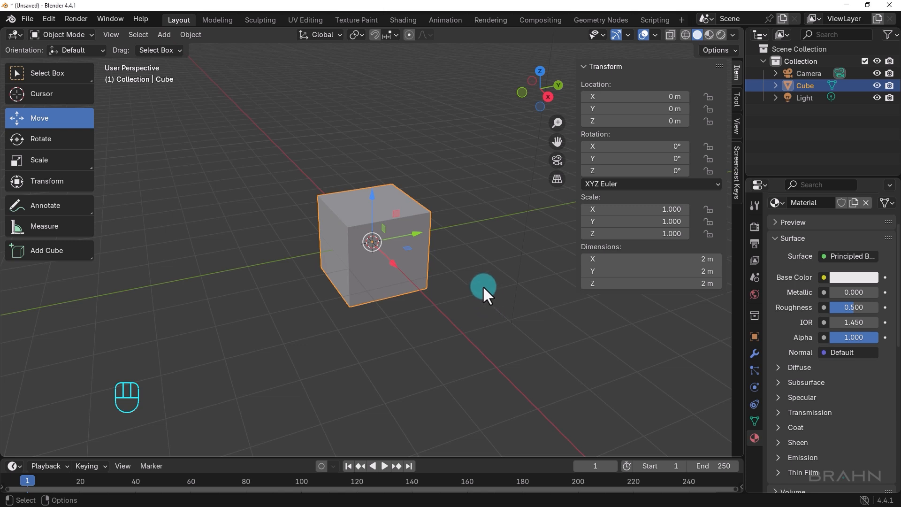
- Move the cube along Y to about 4.48 m from the world origin
{"action": "left_click_drag", "start_coordinate": [482, 286], "coordinate": [495, 218], "text": "alt"}
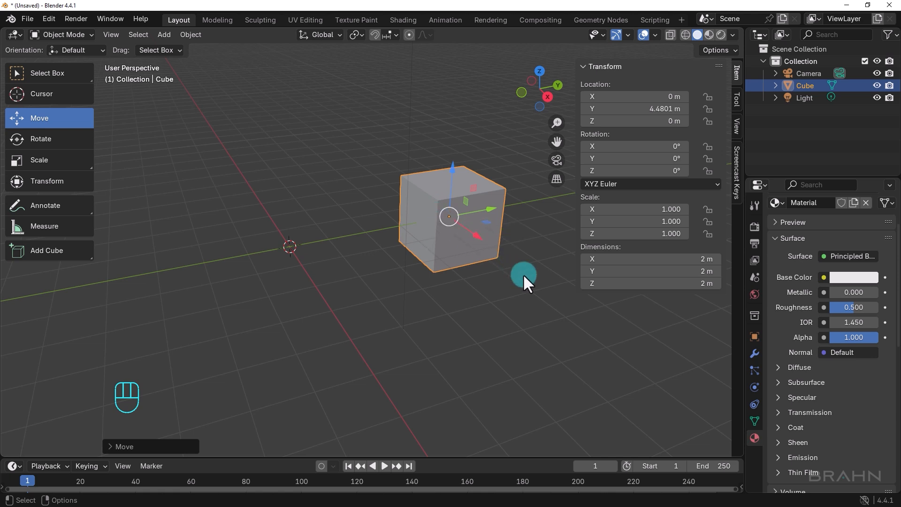
{"action": "right_click_drag", "start_coordinate": [396, 279], "coordinate": [492, 274], "text": "alt"}
{"action": "middle_click_drag", "start_coordinate": [495, 257], "coordinate": [418, 267], "text": "alt"}
{"action": "left_click", "coordinate": [430, 265]}
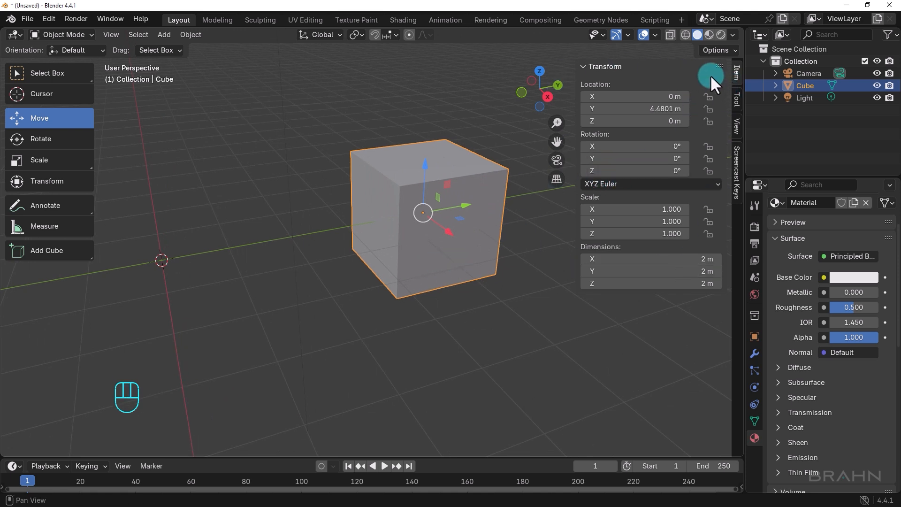
- Enable Affect Only Origins in the Move tool's transform options
{"action": "left_click", "coordinate": [736, 100]}
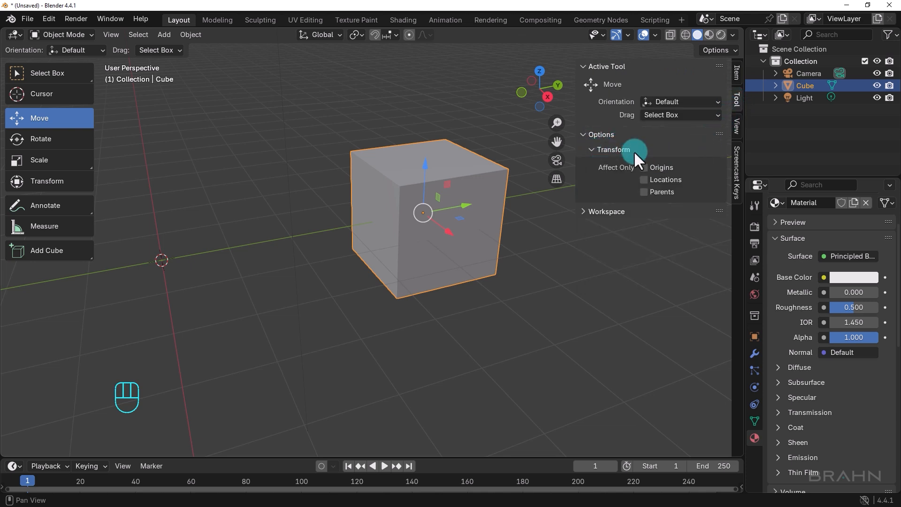
{"action": "left_click", "coordinate": [644, 168]}
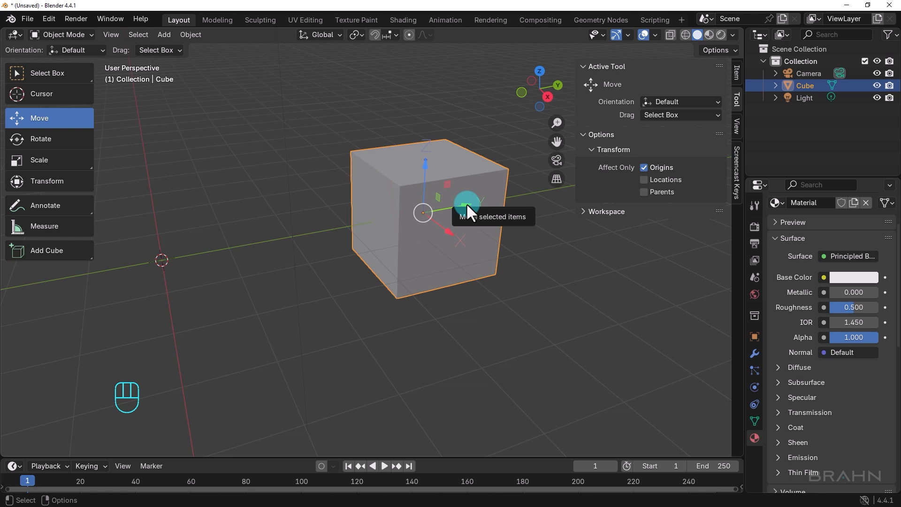
- Move the cube's origin along the Y axis to just outside the cube, on the side facing the world origin
{"action": "left_click_drag", "start_coordinate": [466, 203], "coordinate": [365, 233]}
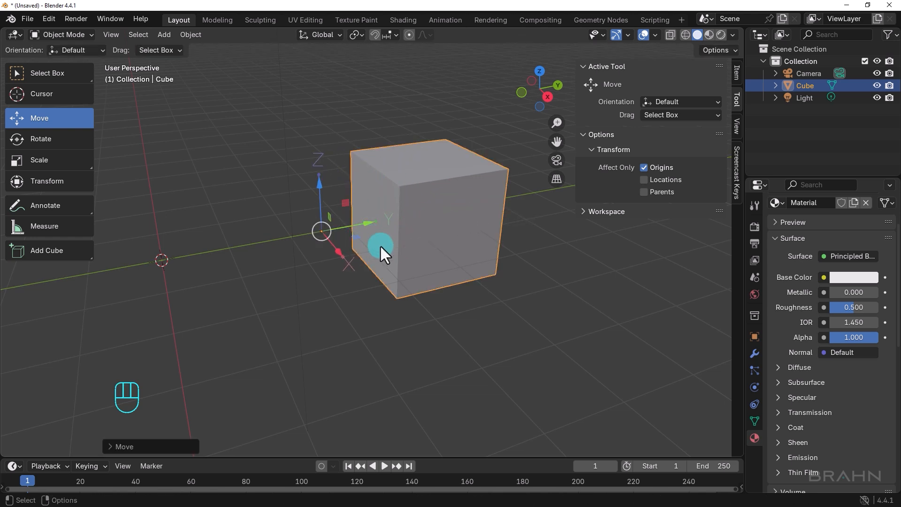
{"action": "key", "text": "alt"}
{"action": "key", "text": "alt"}
{"action": "left_click_drag", "start_coordinate": [413, 264], "coordinate": [389, 263], "text": "alt"}
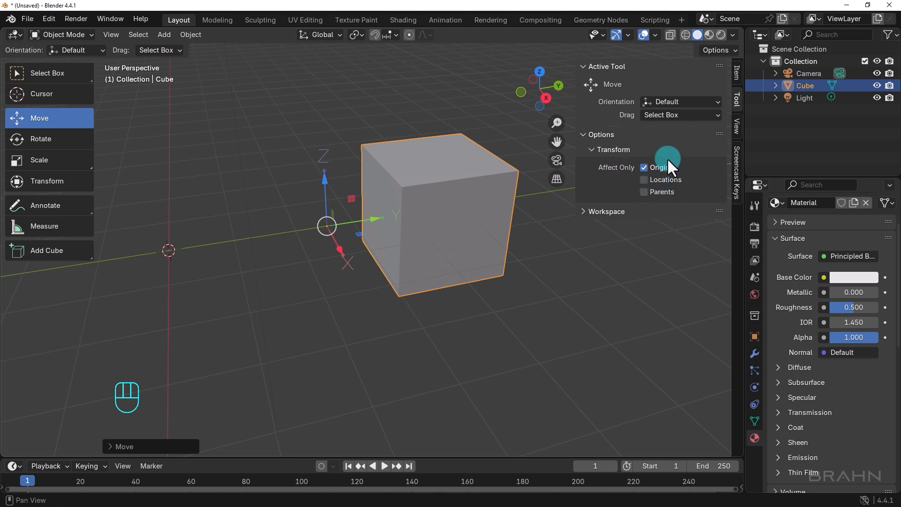
- Snap the cube's origin onto its near lower edge with the Edge snap target, and turn off snapping and Affect Only Origins
{"action": "left_click", "coordinate": [373, 35]}
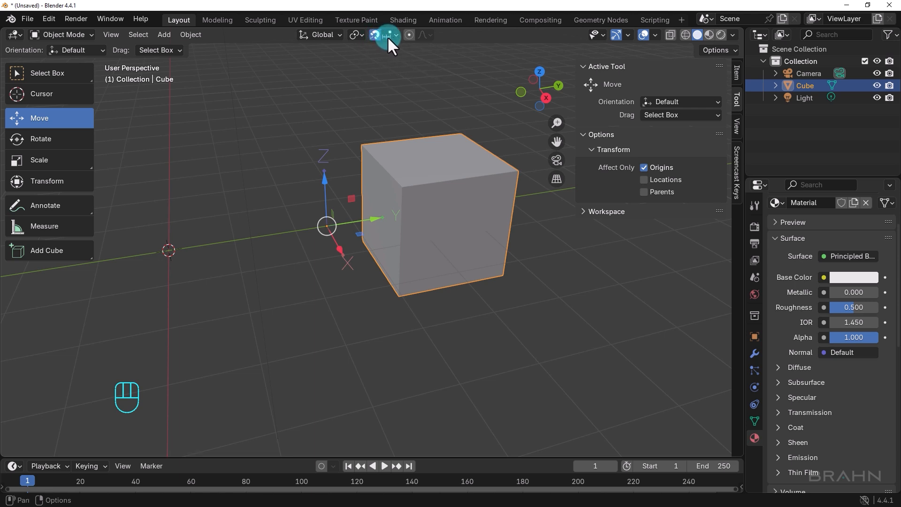
{"action": "left_click", "coordinate": [393, 36]}
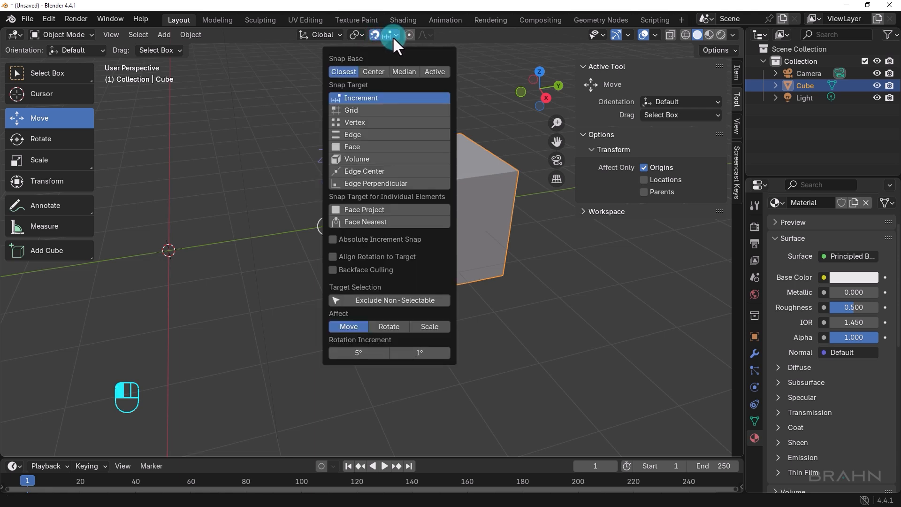
{"action": "left_click", "coordinate": [346, 135]}
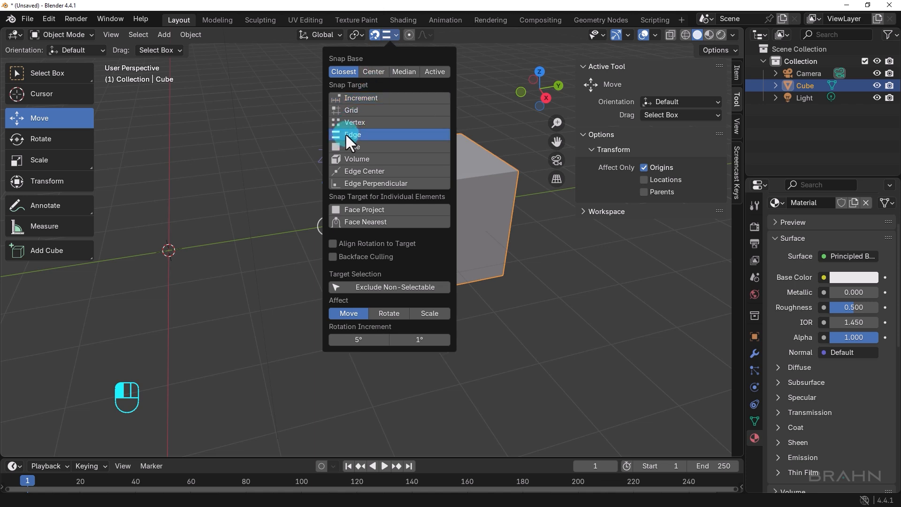
{"action": "left_click_drag", "start_coordinate": [328, 225], "coordinate": [373, 262]}
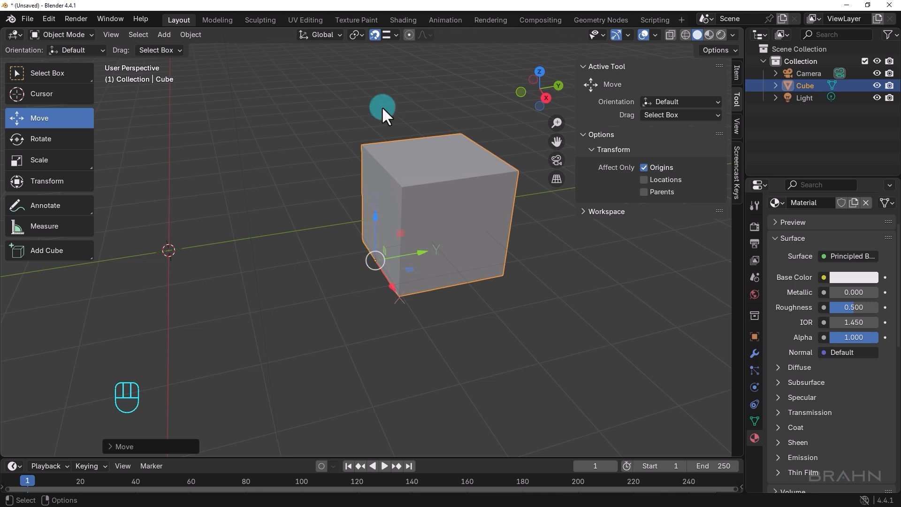
{"action": "left_click", "coordinate": [375, 36]}
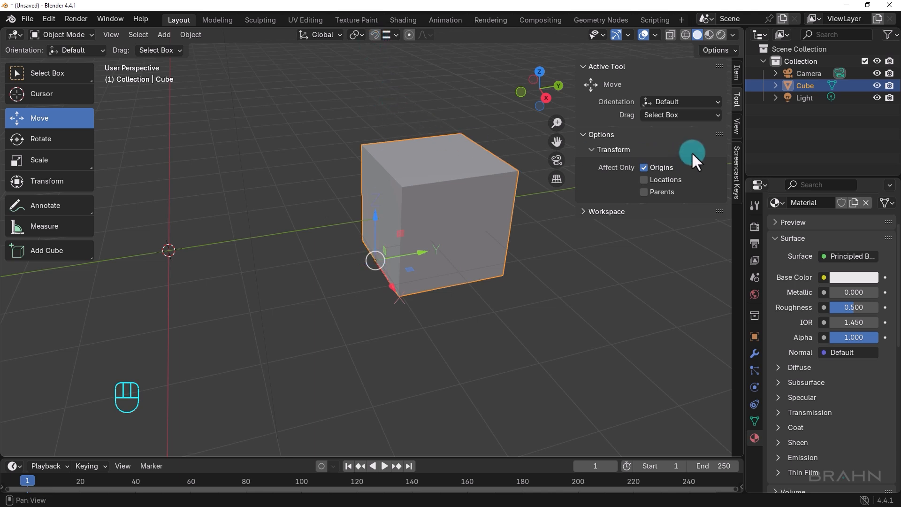
{"action": "left_click", "coordinate": [644, 167]}
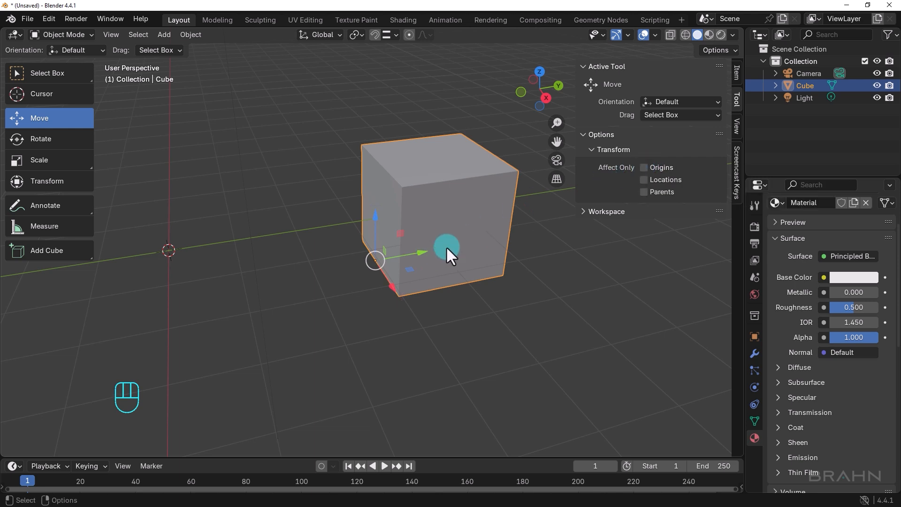
- Try rotating the cube about the X axis around its edge origin, and undo the rotation
{"action": "key", "text": "r"}
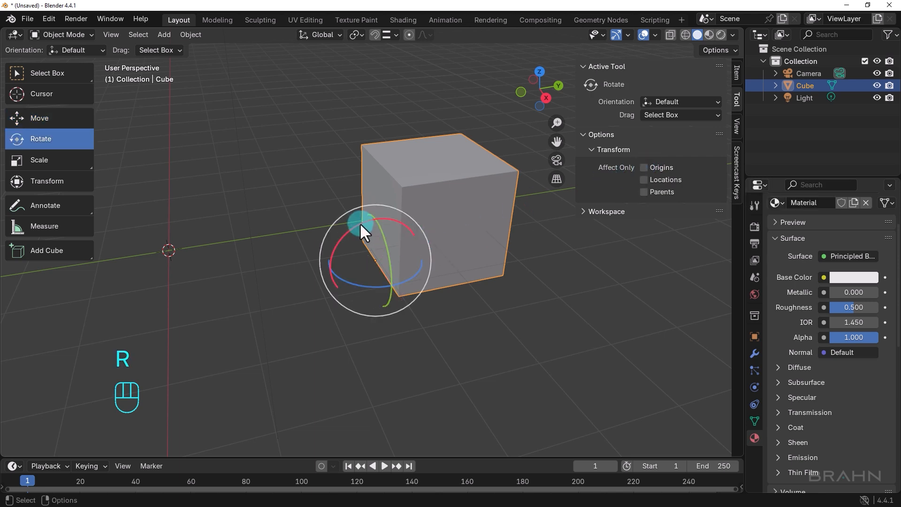
{"action": "mouse_move", "coordinate": [360, 223]}
{"action": "left_mouse_down"}
{"action": "mouse_move", "coordinate": [322, 252]}
{"action": "mouse_move", "coordinate": [397, 215]}
{"action": "mouse_move", "coordinate": [358, 227]}
{"action": "mouse_move", "coordinate": [372, 224]}
{"action": "left_mouse_up"}
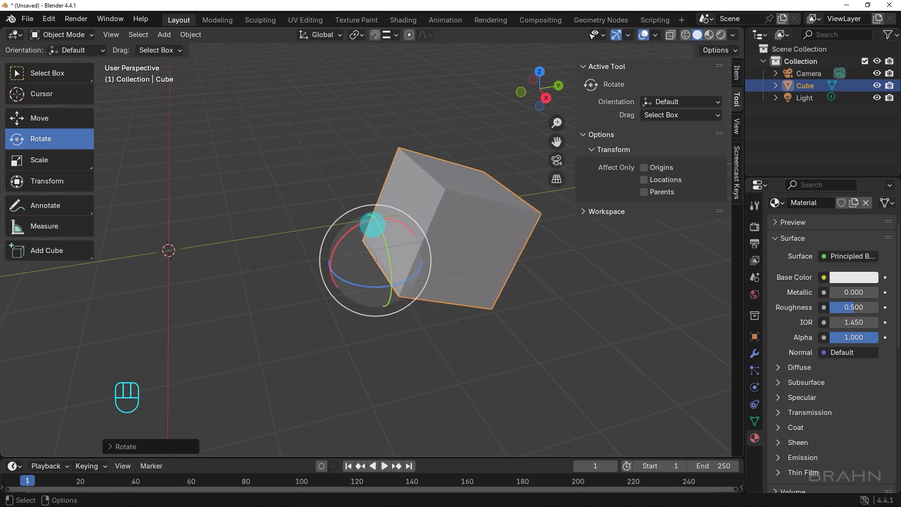
{"action": "key", "text": "ctrl+z"}
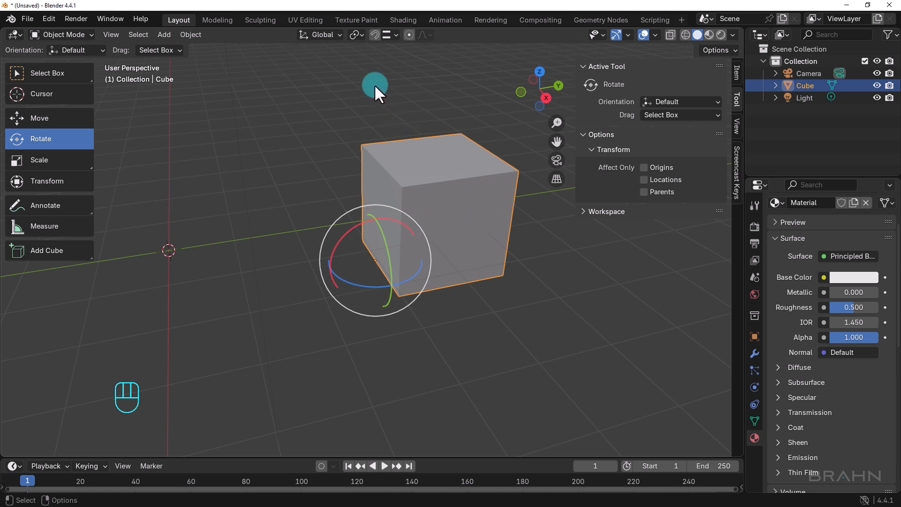
- Set the cube's origin back to its centre with Origin to Geometry
{"action": "left_click", "coordinate": [191, 34]}
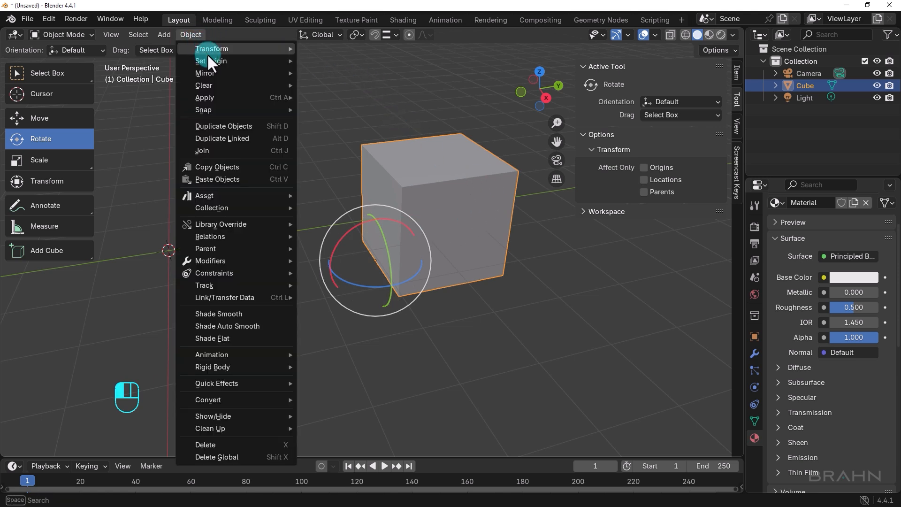
{"action": "mouse_move", "coordinate": [210, 61]}
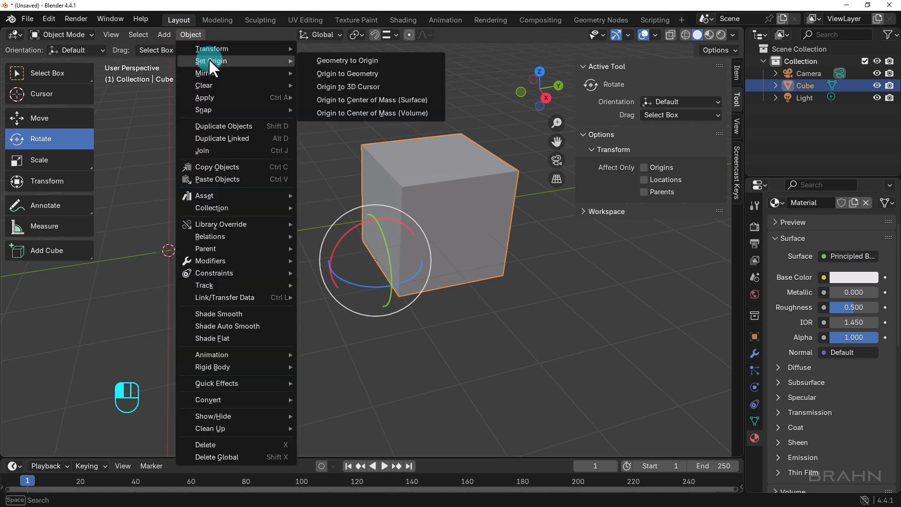
{"action": "left_click", "coordinate": [350, 73]}
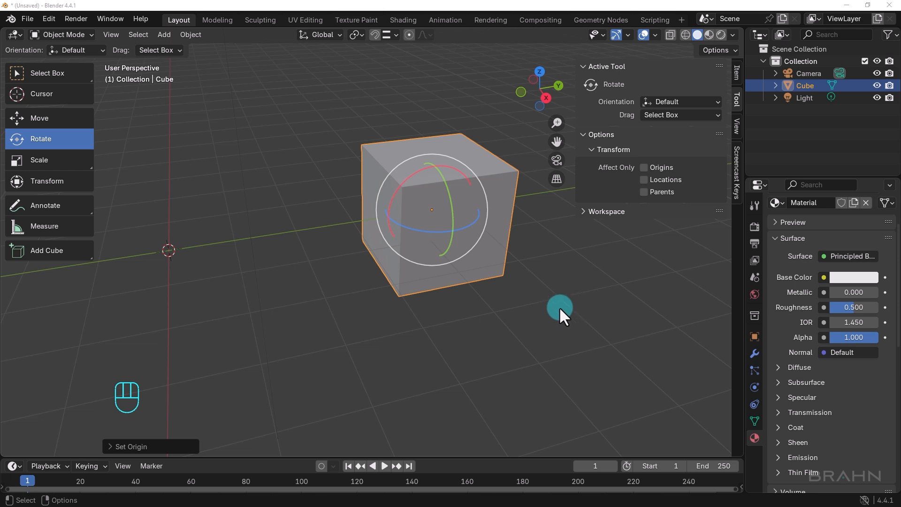
- Select the cube and snap it to the 3D cursor at the world origin with Selection to Cursor
{"action": "middle_click_drag", "start_coordinate": [242, 287], "coordinate": [277, 284], "text": "alt"}
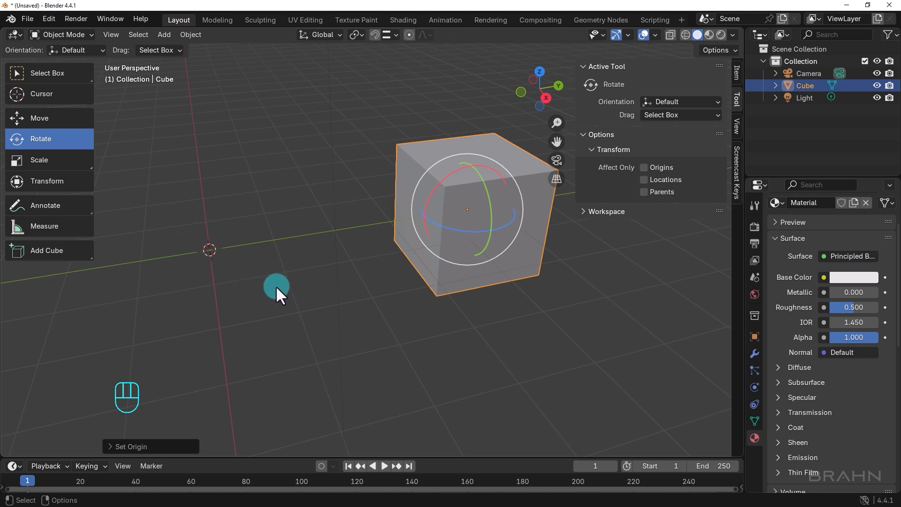
{"action": "left_click", "coordinate": [413, 160]}
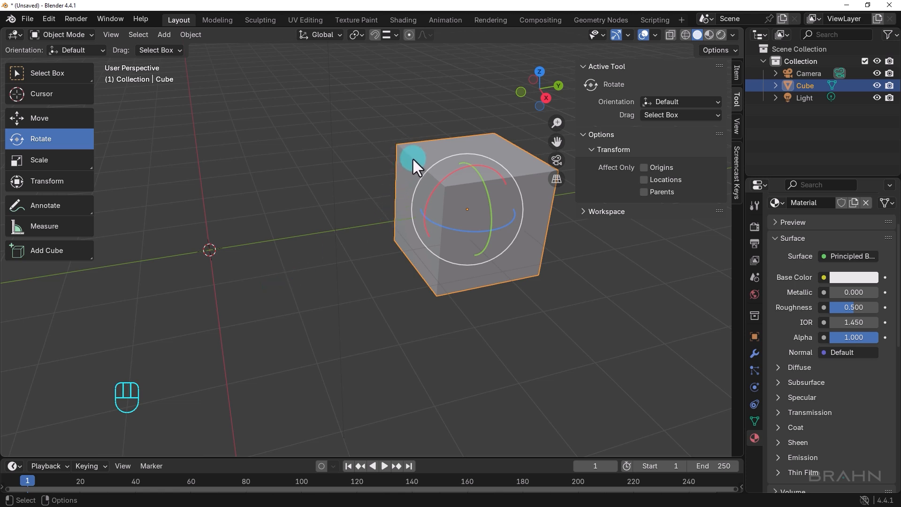
{"action": "key", "text": "shift+s"}
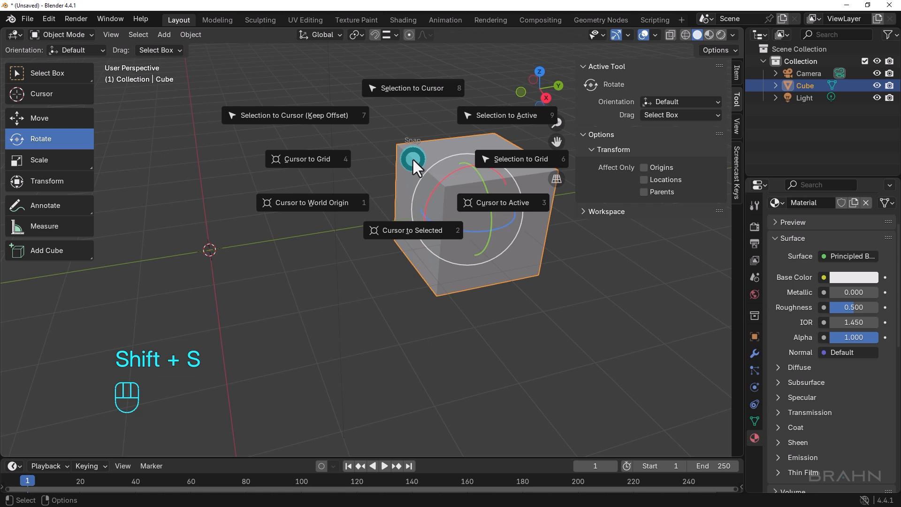
{"action": "left_click", "coordinate": [418, 88]}
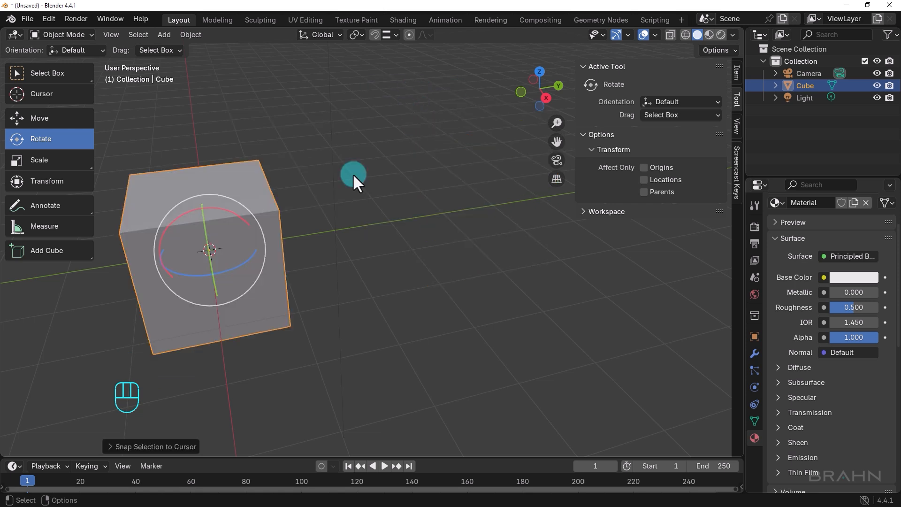
- Place the 3D cursor freehand in the empty space beside the cube with the Cursor tool
{"action": "middle_click_drag", "start_coordinate": [311, 233], "coordinate": [416, 221], "text": "alt"}
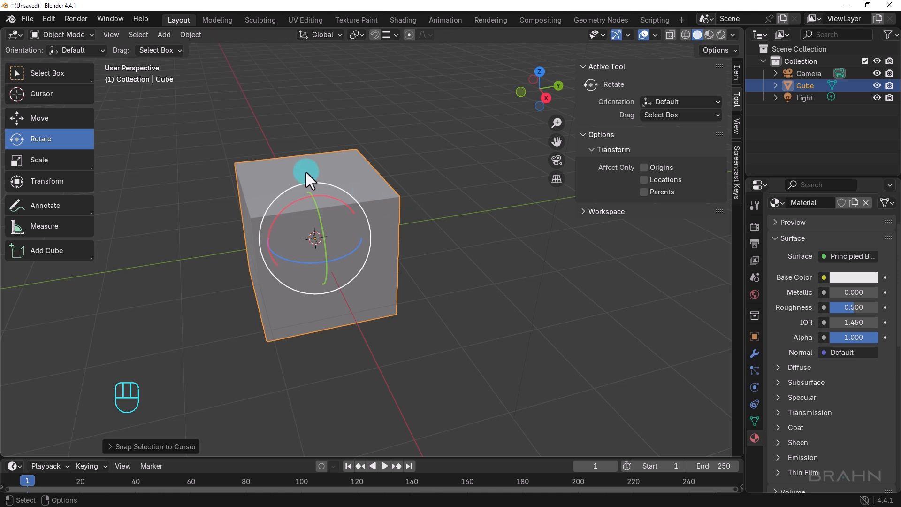
{"action": "left_click", "coordinate": [44, 91]}
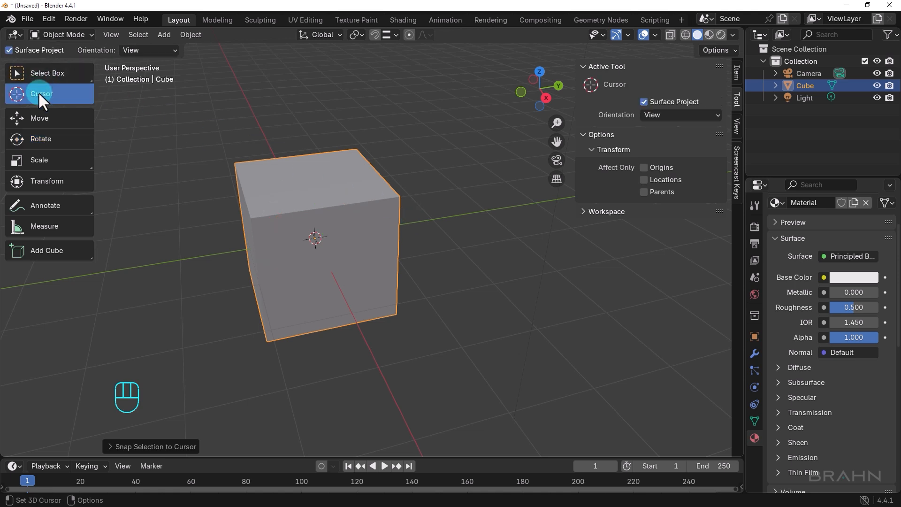
{"action": "left_click_drag", "start_coordinate": [589, 314], "coordinate": [469, 254]}
{"action": "left_click_drag", "start_coordinate": [480, 342], "coordinate": [595, 313]}
{"action": "left_click_drag", "start_coordinate": [597, 306], "coordinate": [447, 292]}
{"action": "mouse_move", "coordinate": [447, 293]}
{"action": "middle_mouse_down", "text": "alt"}
{"action": "mouse_move", "coordinate": [409, 246]}
{"action": "mouse_move", "coordinate": [319, 258]}
{"action": "mouse_move", "coordinate": [361, 288]}
{"action": "mouse_move", "coordinate": [457, 304]}
{"action": "mouse_move", "coordinate": [474, 292]}
{"action": "mouse_move", "coordinate": [465, 296]}
{"action": "middle_mouse_up", "text": "alt"}
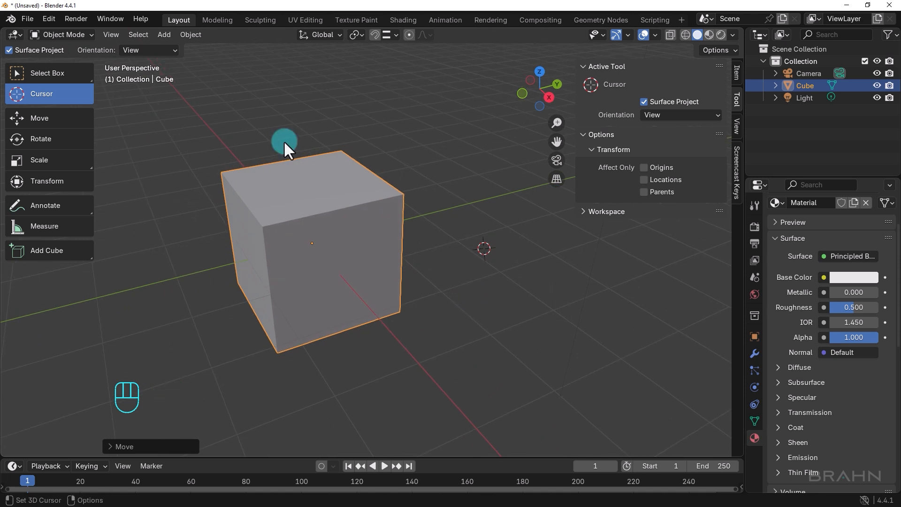
- Enable snapping with the Grid target, snap the 3D cursor back to the world origin, and activate Select Box
{"action": "left_click", "coordinate": [374, 35]}
{"action": "left_click", "coordinate": [387, 36]}
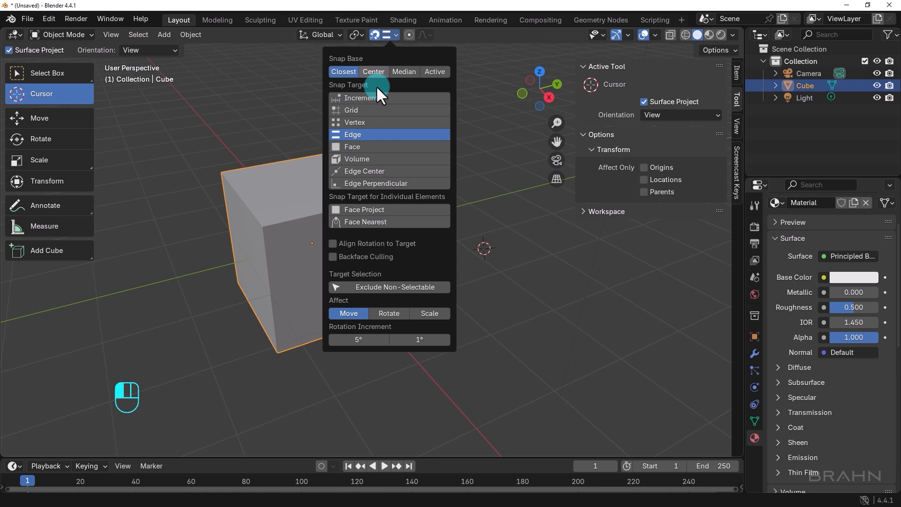
{"action": "left_click", "coordinate": [356, 113]}
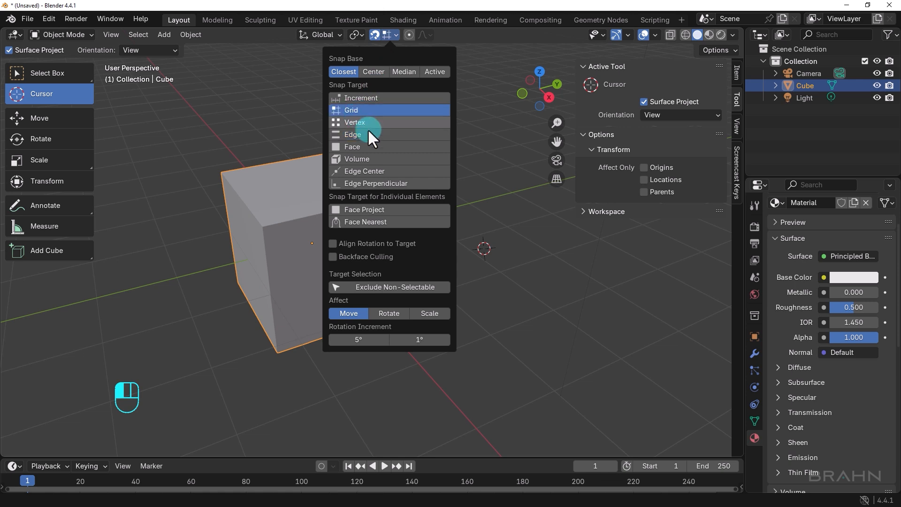
{"action": "left_click_drag", "start_coordinate": [497, 266], "coordinate": [312, 253]}
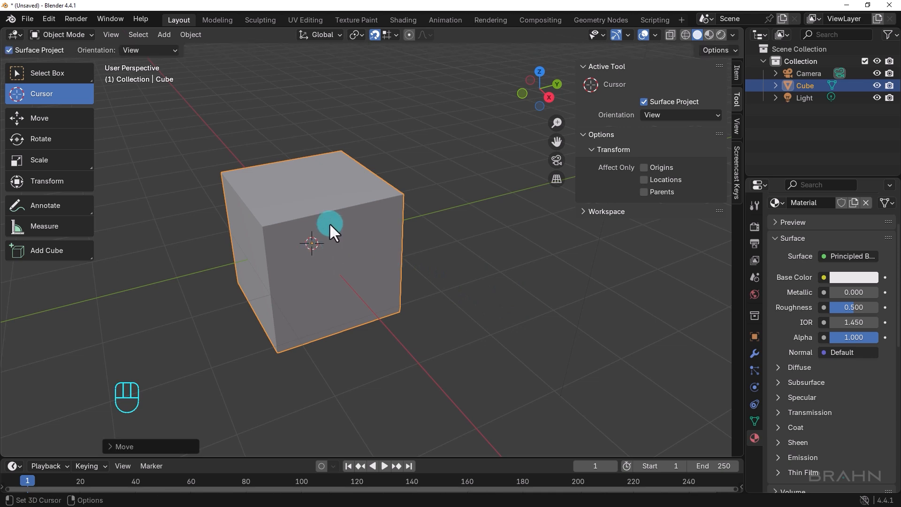
{"action": "left_click", "coordinate": [46, 72]}
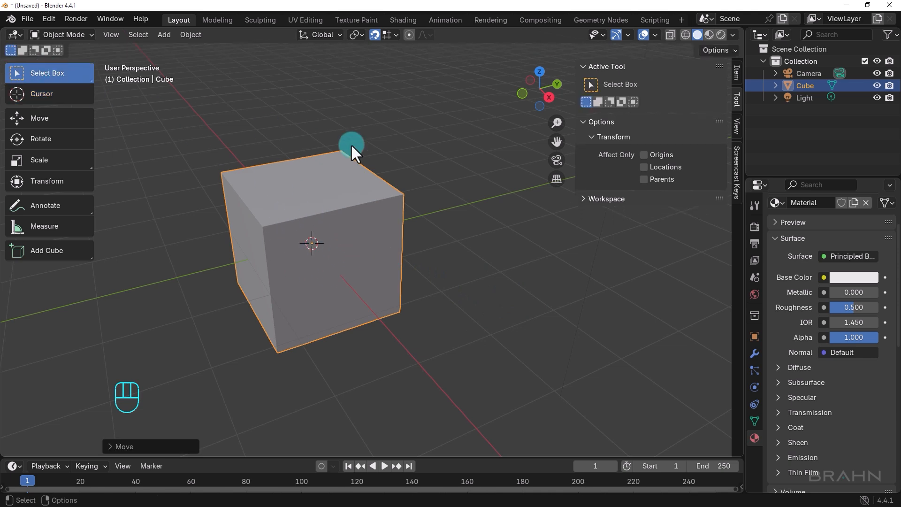